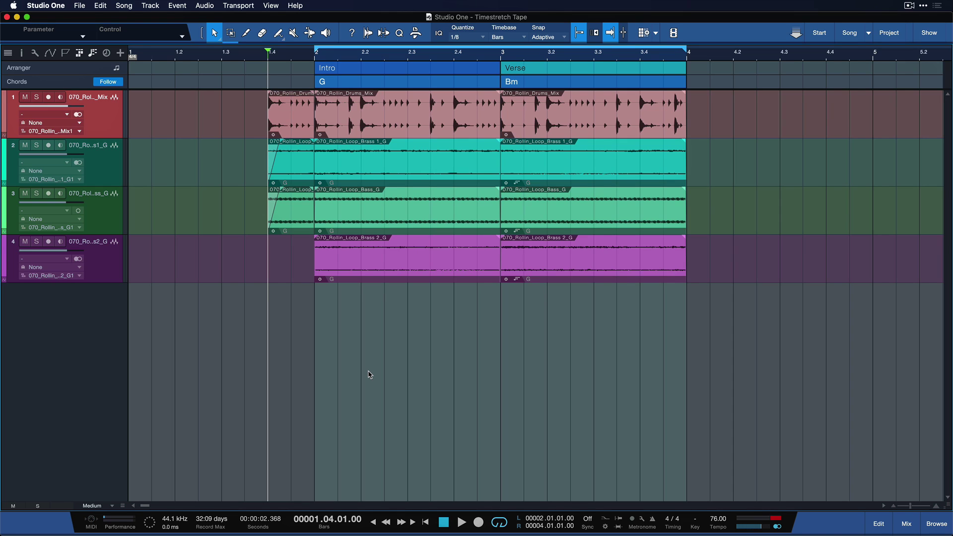
Step: Play the intro from bar 1.4 twice to audition it
key(space)
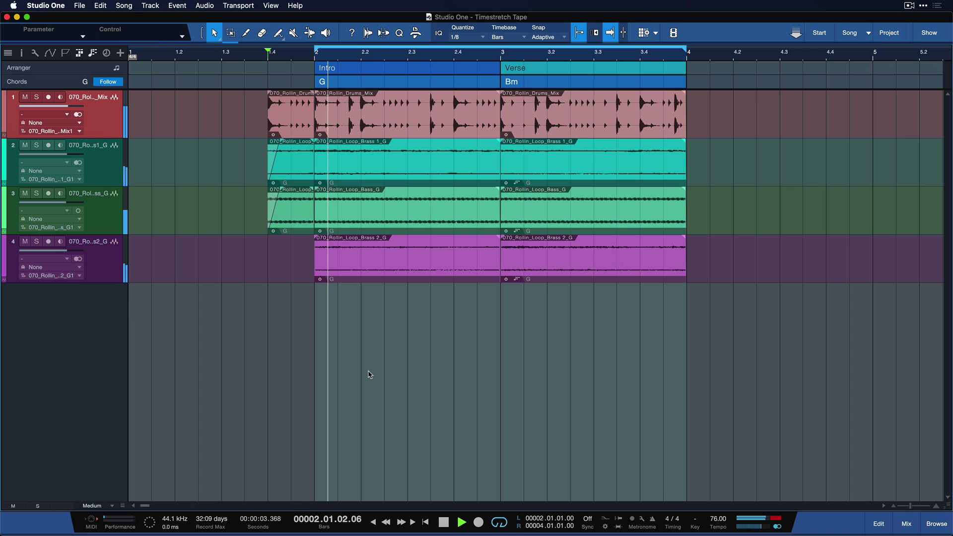
key(space)
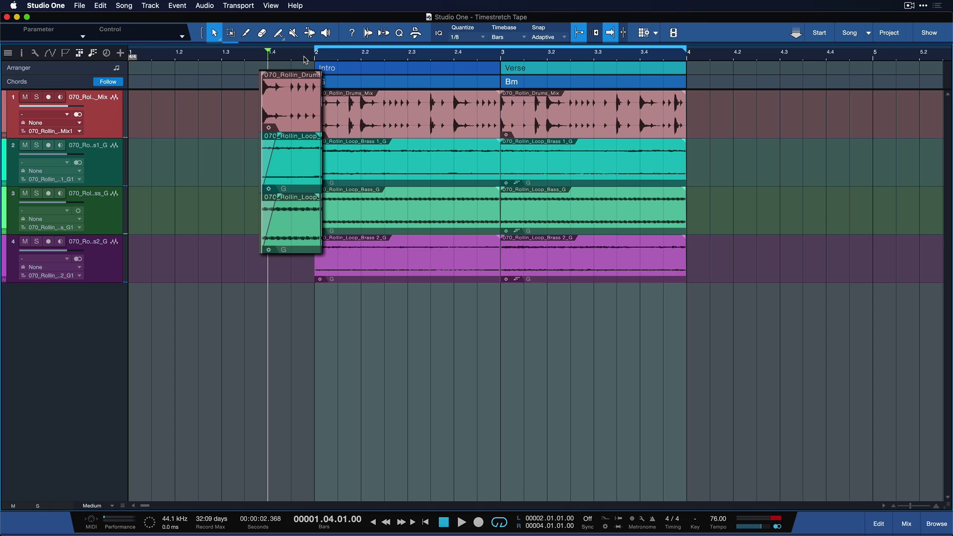
key(space)
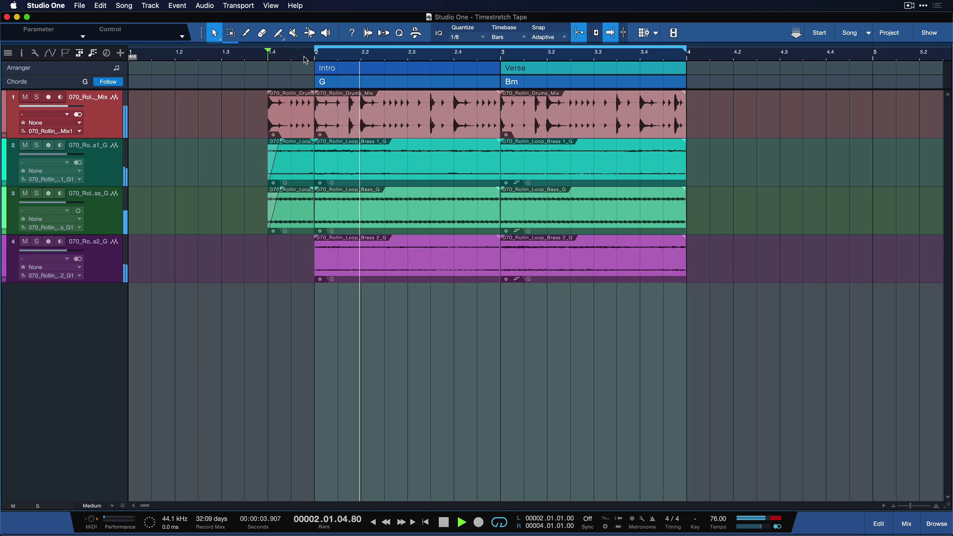
key(space)
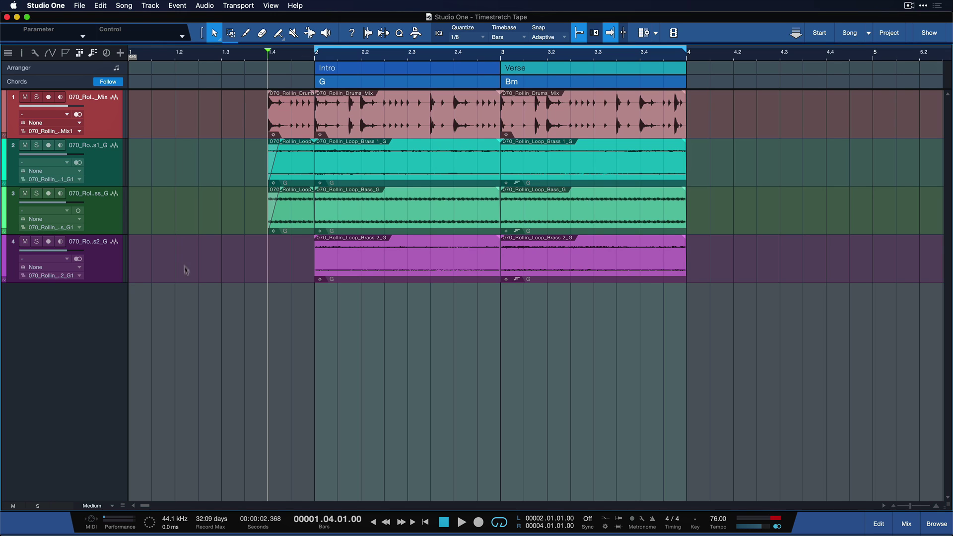
Step: Set all four tracks to follow the song tempo by timestretching with the Tape algorithm
shift+click(102, 267)
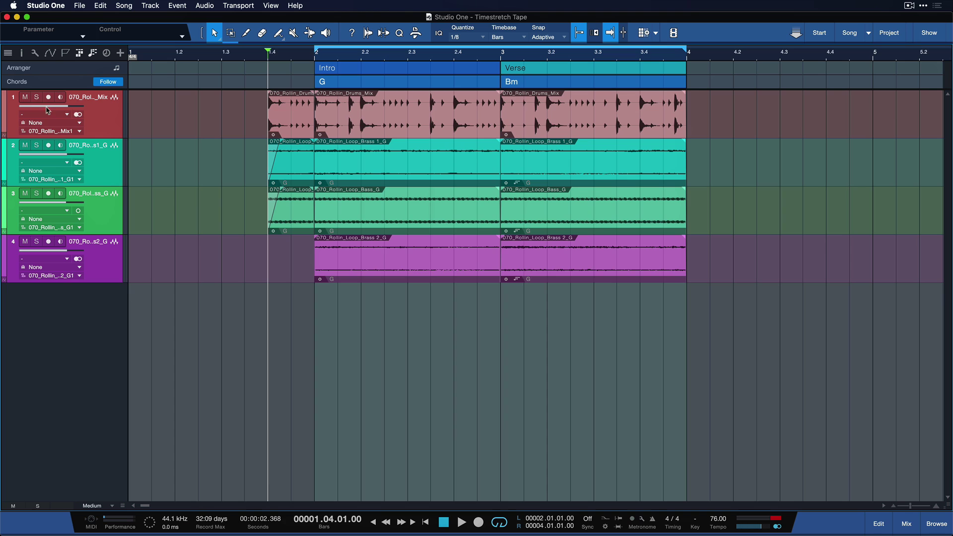
click(21, 56)
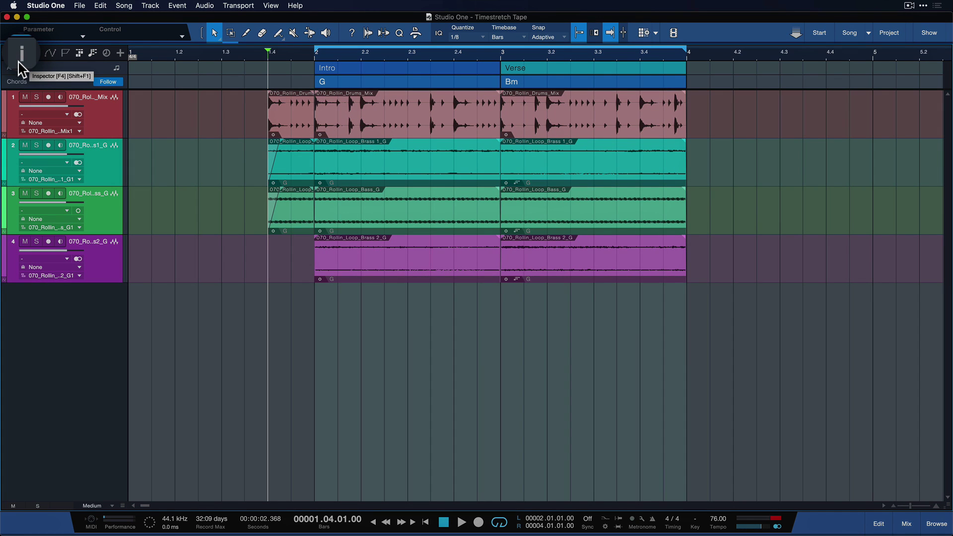
click(22, 55)
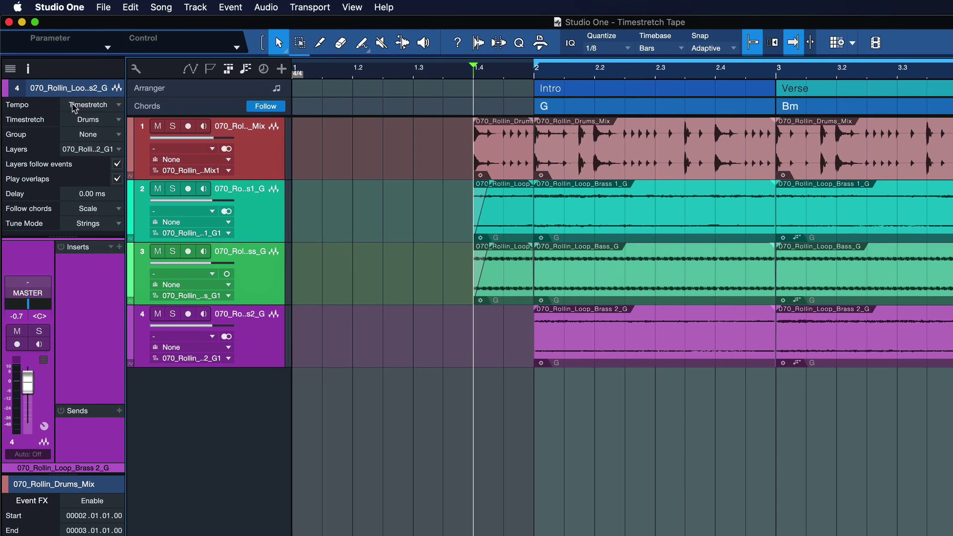
click(74, 105)
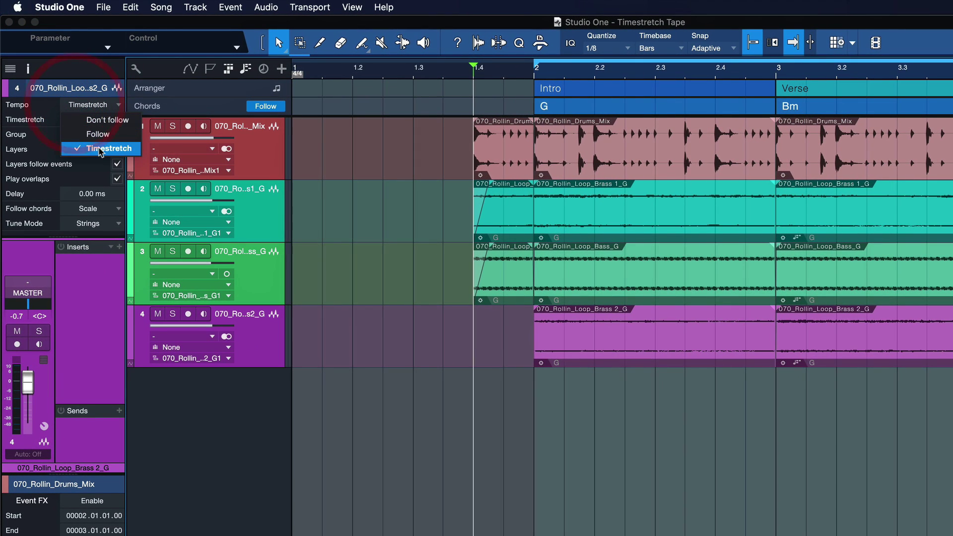
click(67, 149)
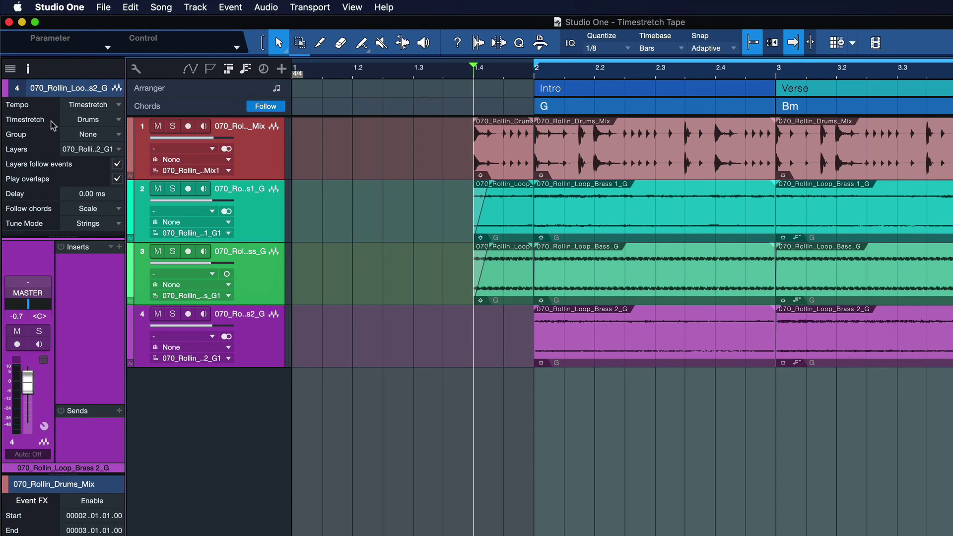
click(86, 122)
click(99, 177)
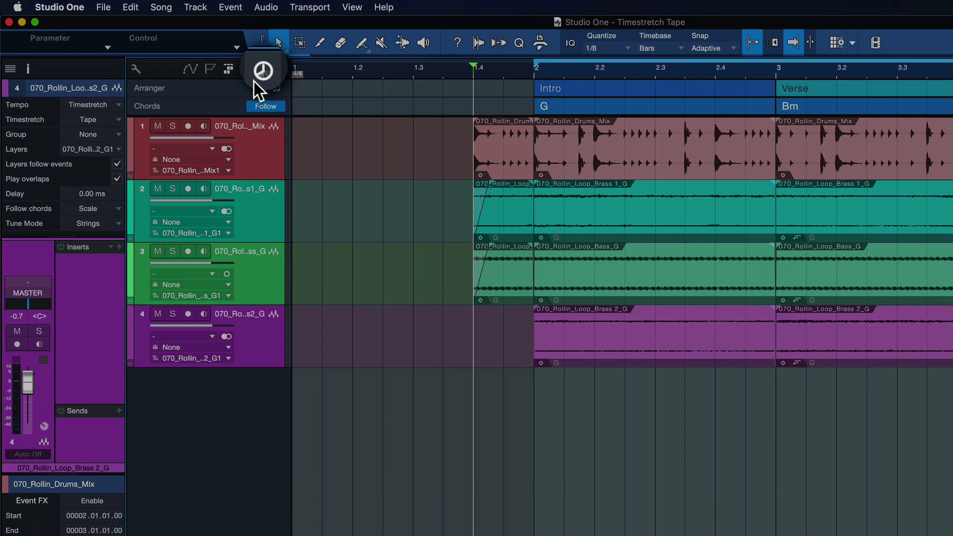
Step: Add 76 BPM tempo points at bar 2 and bar 1.4 on the tempo track
click(254, 81)
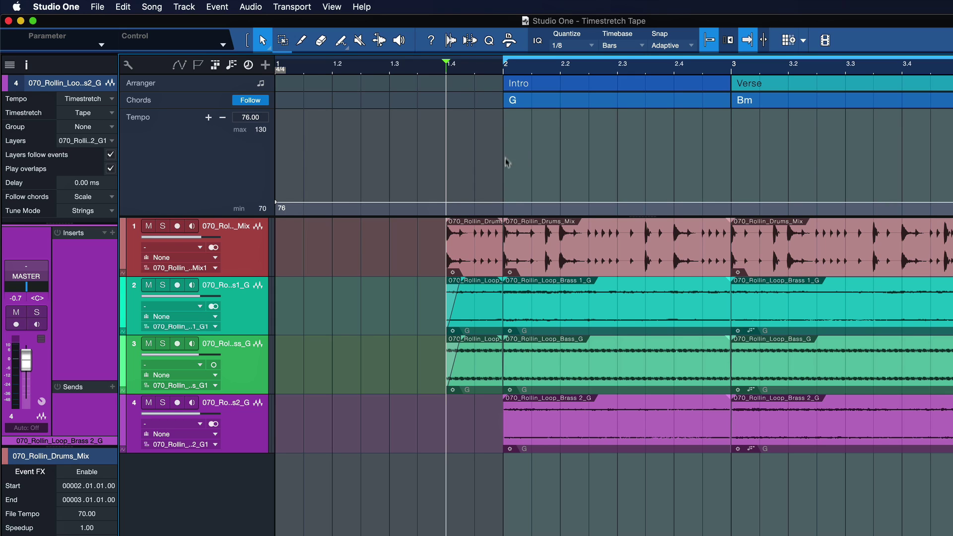
click(503, 202)
click(446, 202)
Step: Lower the tempo lane's minimum value to 30 BPM
click(260, 211)
text(3)
key(Return)
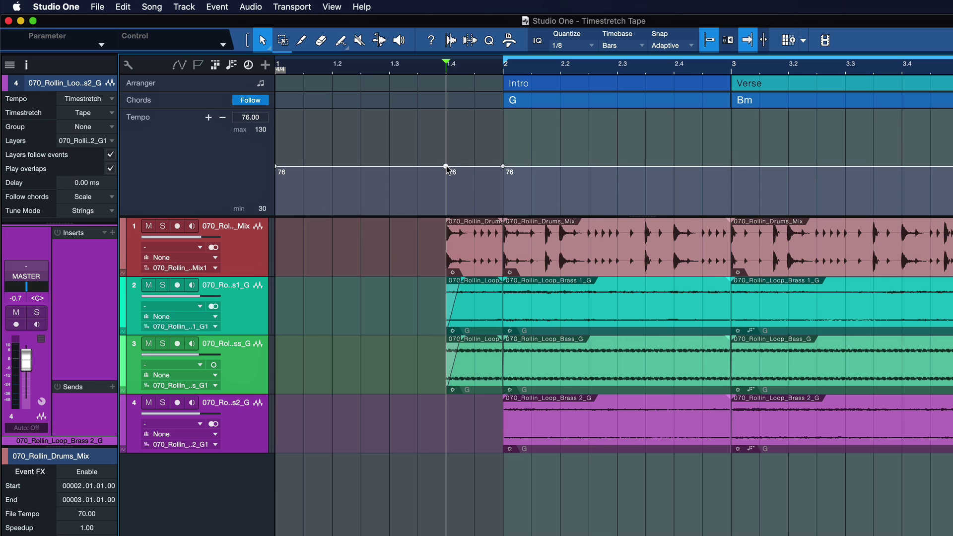
Step: Set the bar 1.4 tempo point to 36 BPM and play back the slowed intro
right_click(446, 167)
text(36)
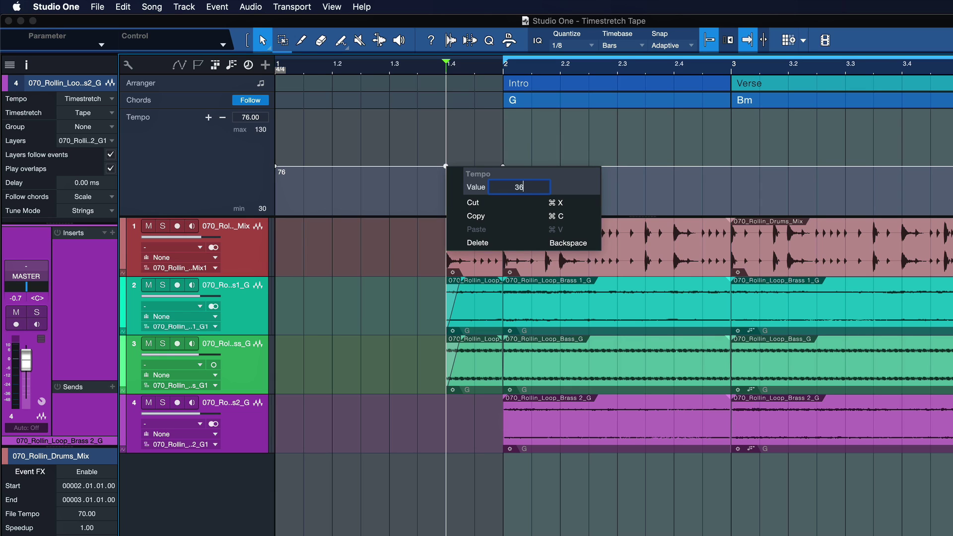
key(Return)
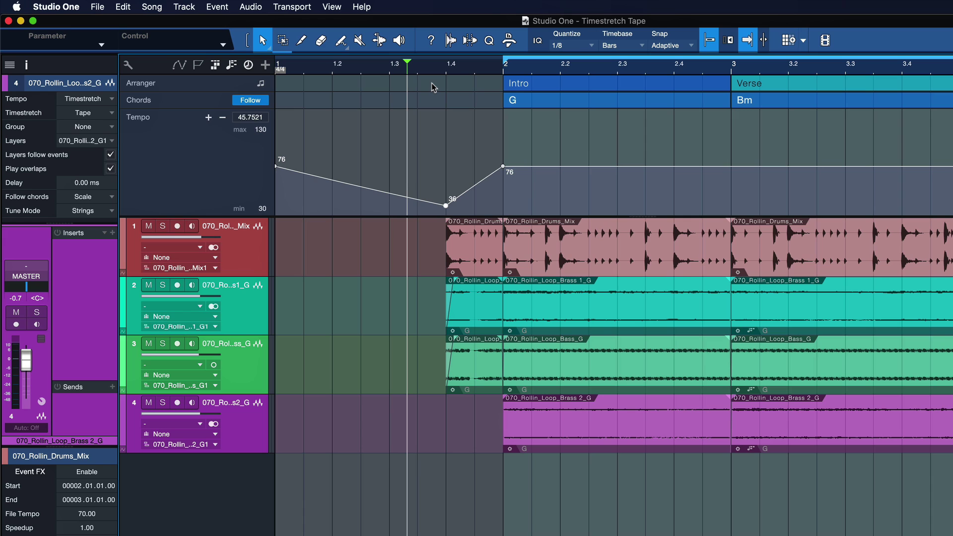
key(space)
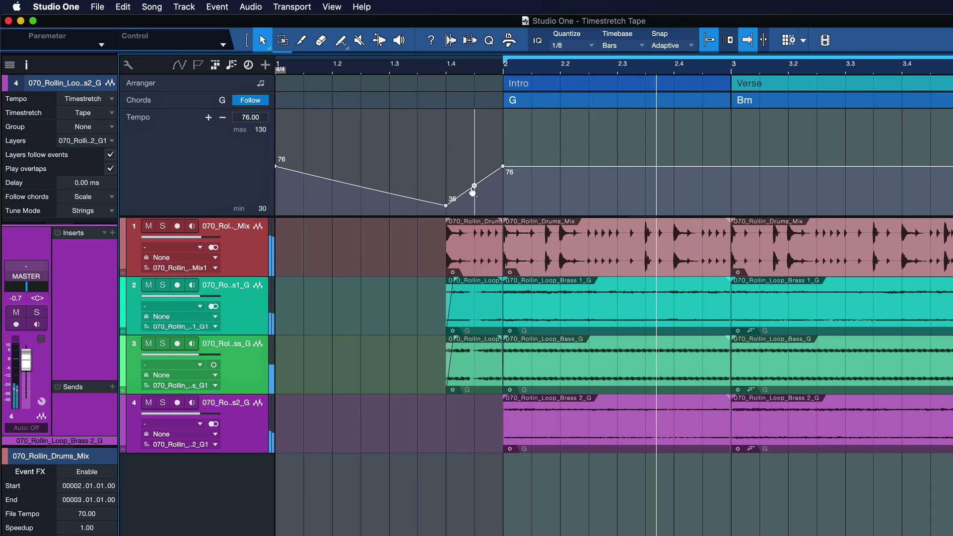
key(space)
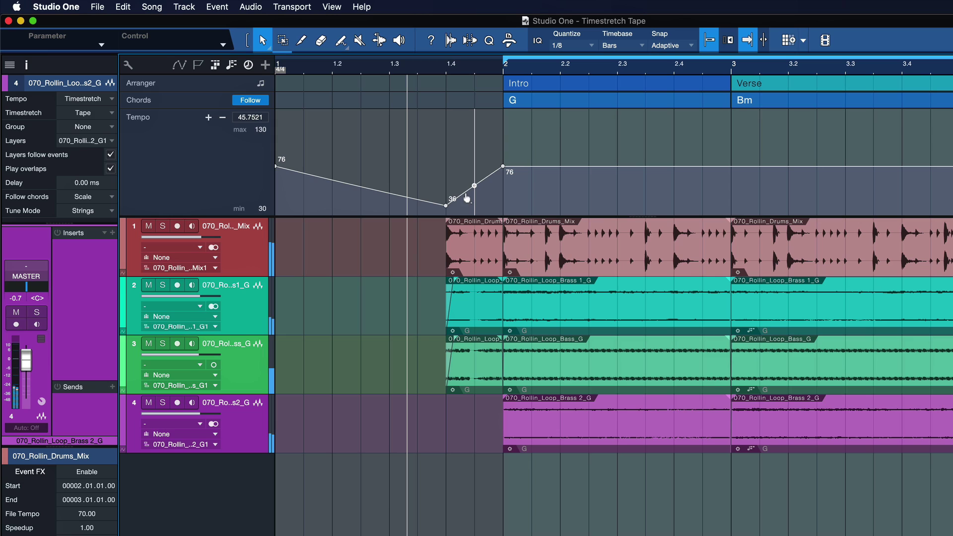
Step: Curve the ramp back to 76 at bar 2, drop to 62 after bar 3, then select the bar 1.4 events
click(459, 197)
mouse_move(472, 197)
mouse_down()
mouse_move(487, 202)
mouse_move(491, 192)
mouse_move(475, 204)
mouse_up()
key(n)
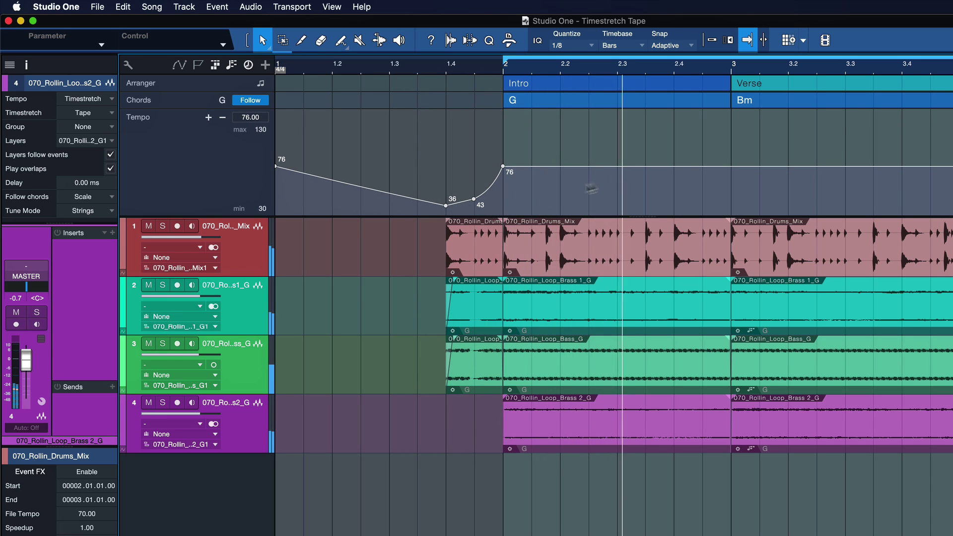
click(742, 166)
drag(831, 167, 830, 180)
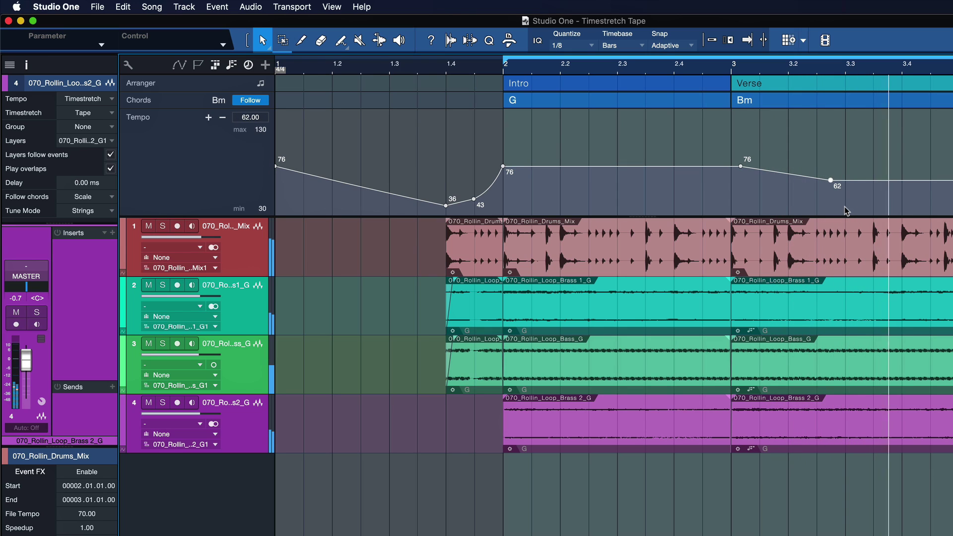
key(space)
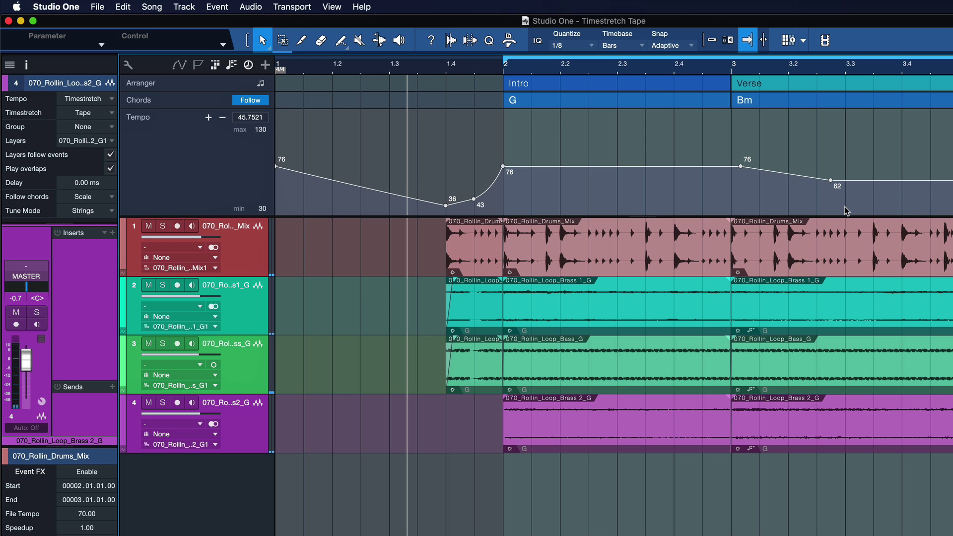
drag(397, 258, 479, 332)
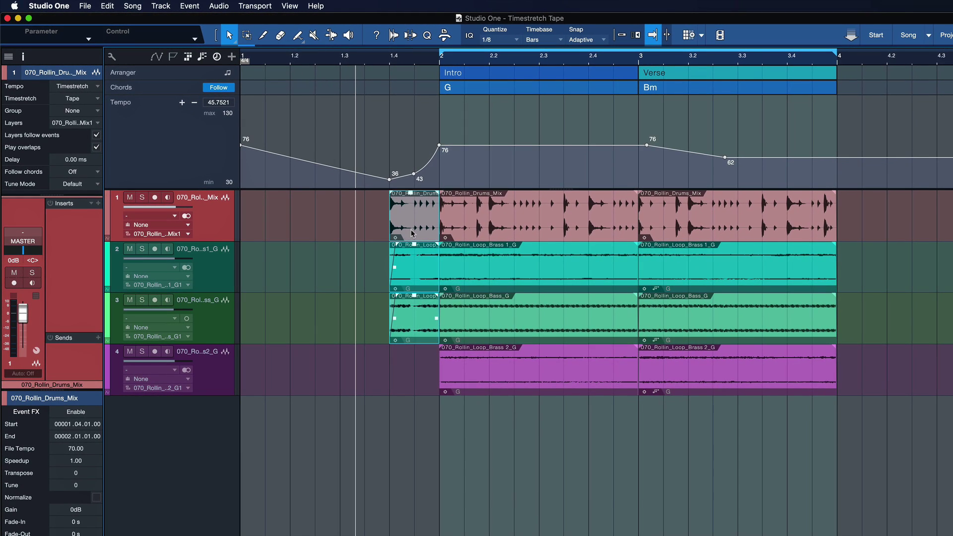
Step: Reverse the selected short drum, brass and bass events at bar 1.4 and play them back
right_click(475, 263)
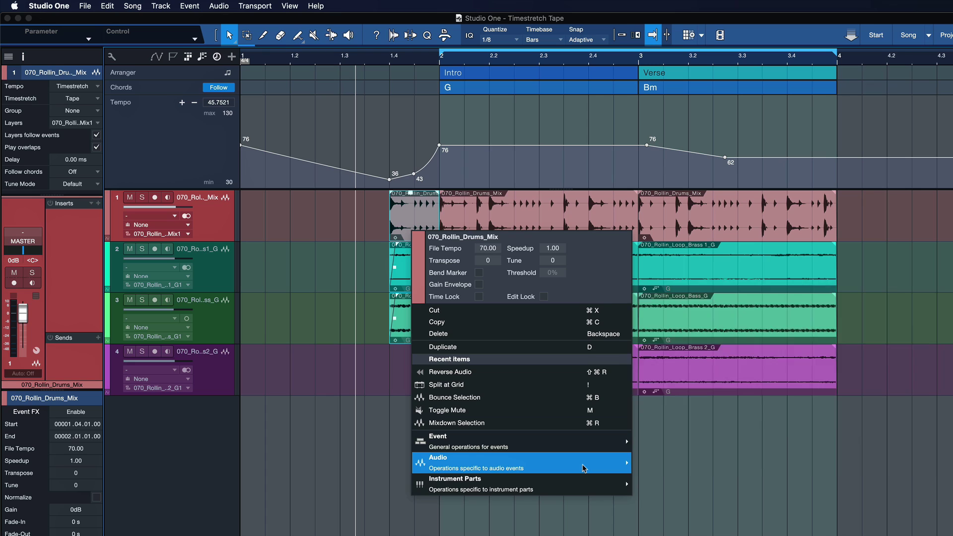
mouse_move(622, 465)
click(723, 302)
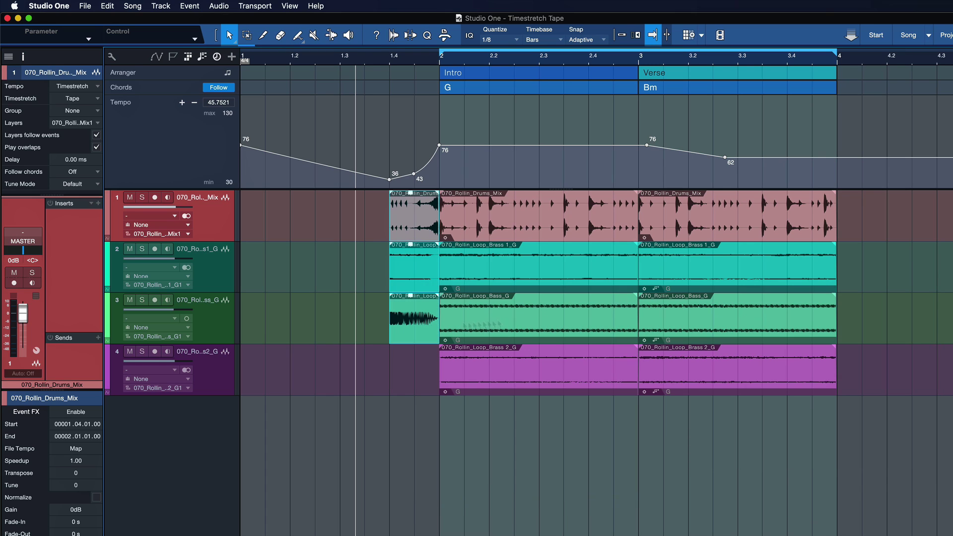
key(space)
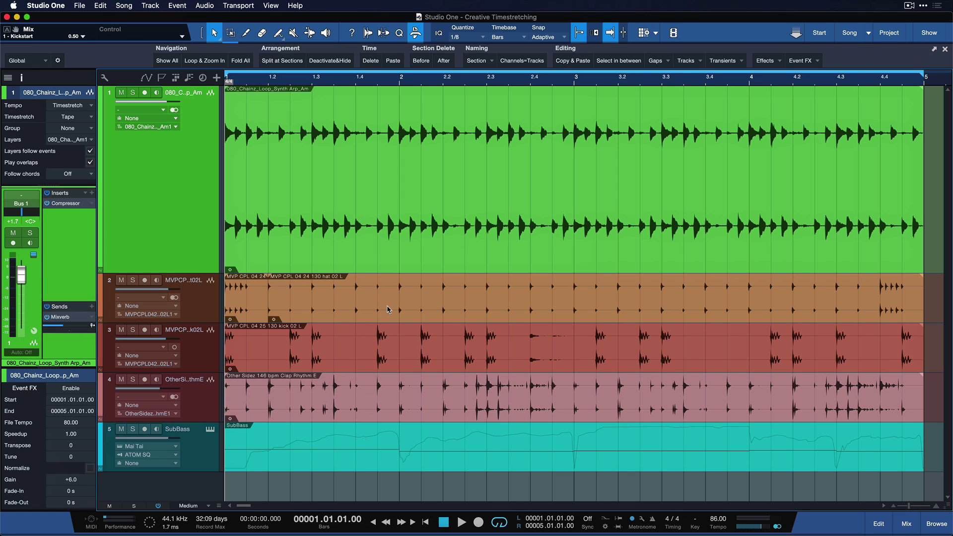
Step: Play the arrangement, then solo the synth arp track and listen to it alone
key(space)
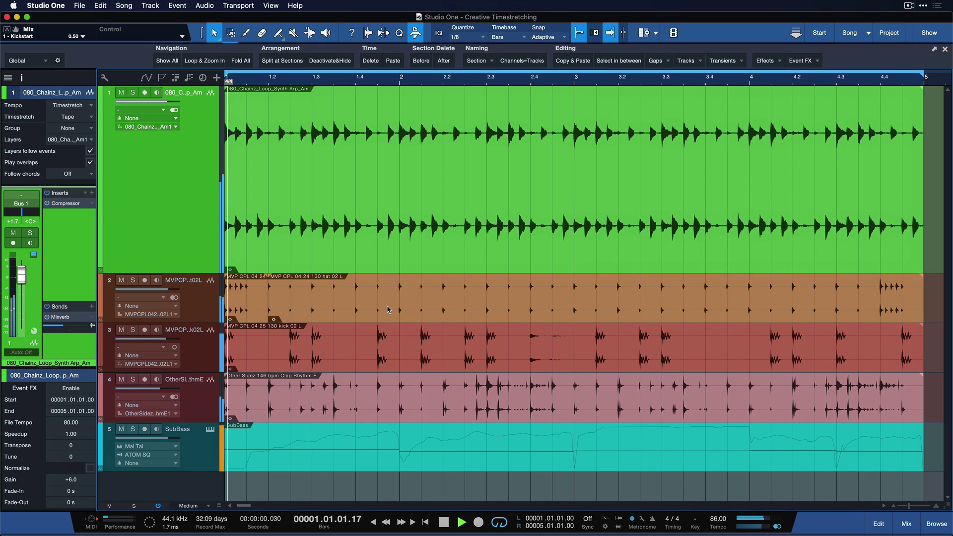
key(space)
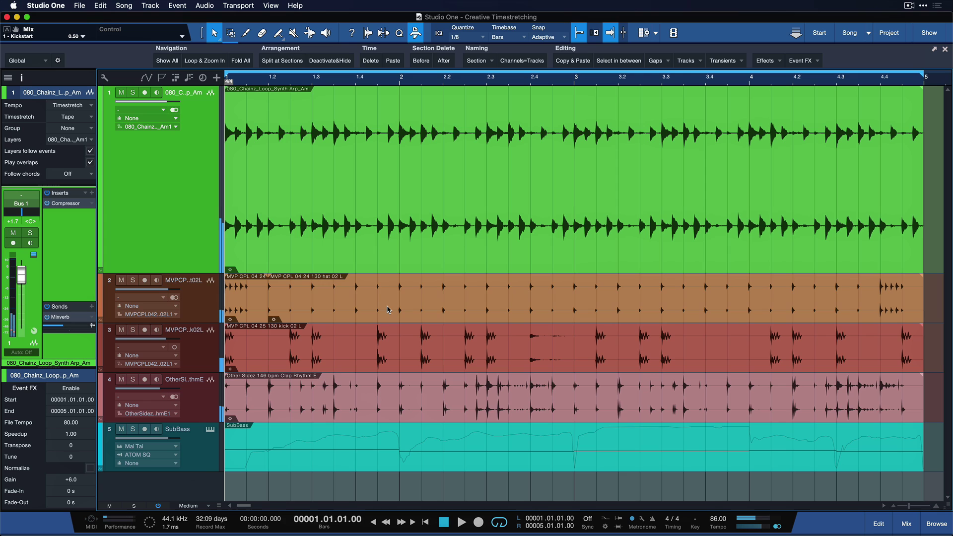
key(s)
key(space)
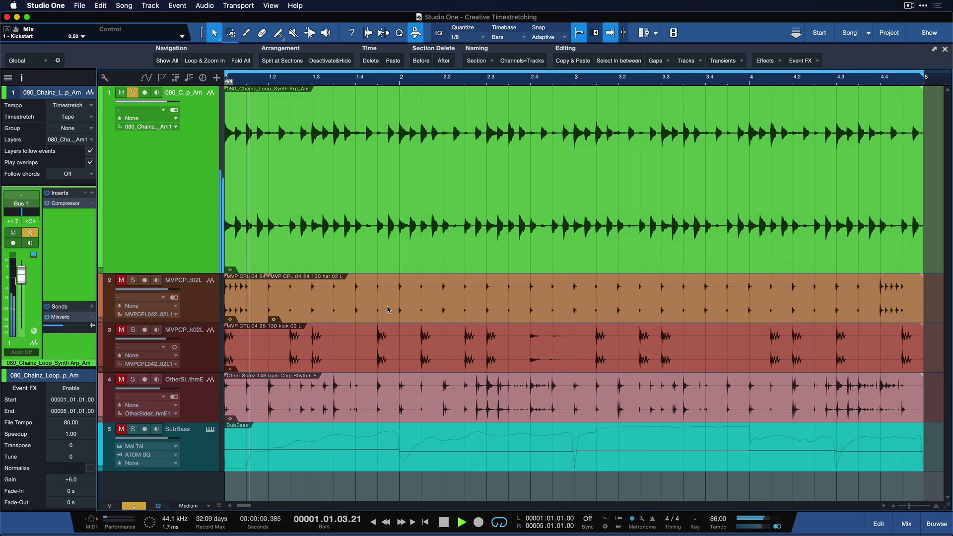
key(space)
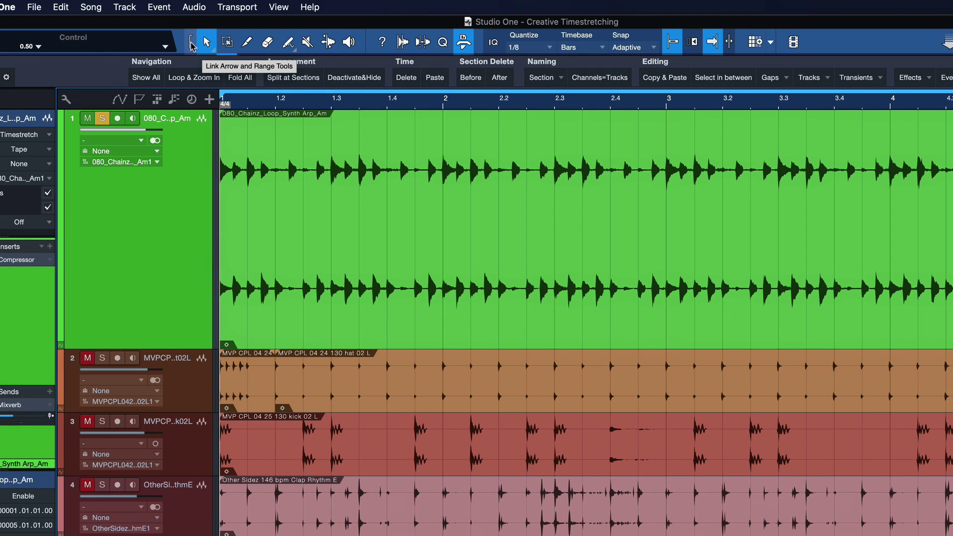
Step: Split the synth loop into sections at 1.2.3–1.4 and 2.2.3–2.3.3 using combined range editing
click(191, 46)
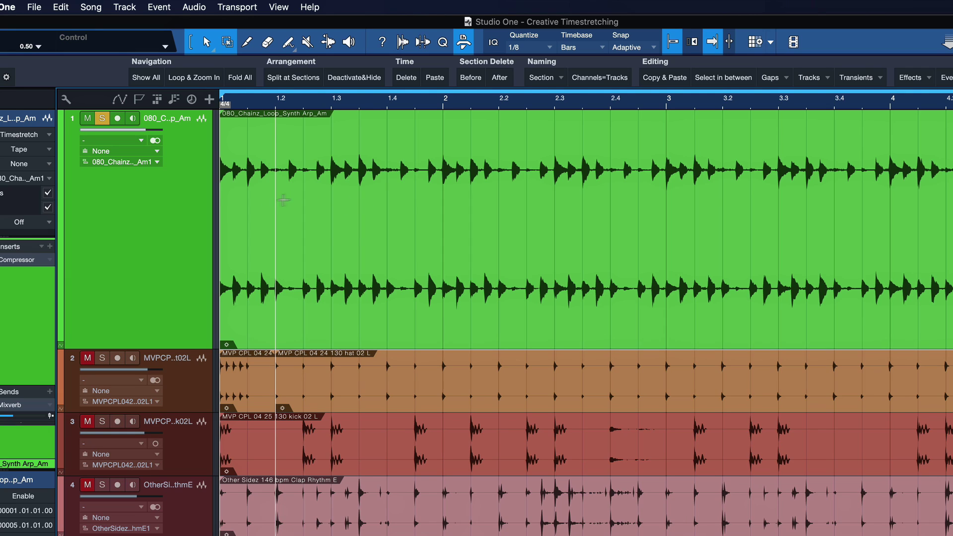
drag(284, 200, 390, 218)
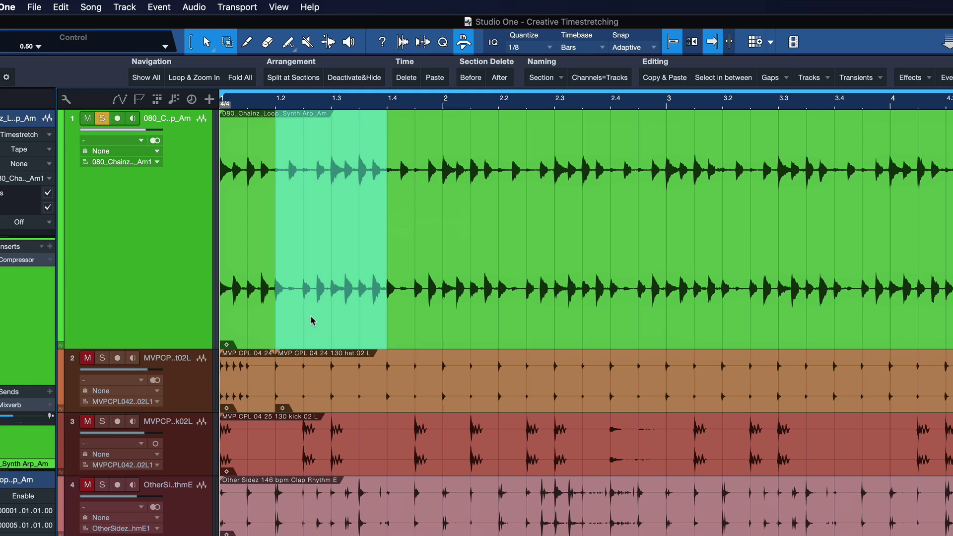
drag(313, 322, 440, 315)
key(Escape)
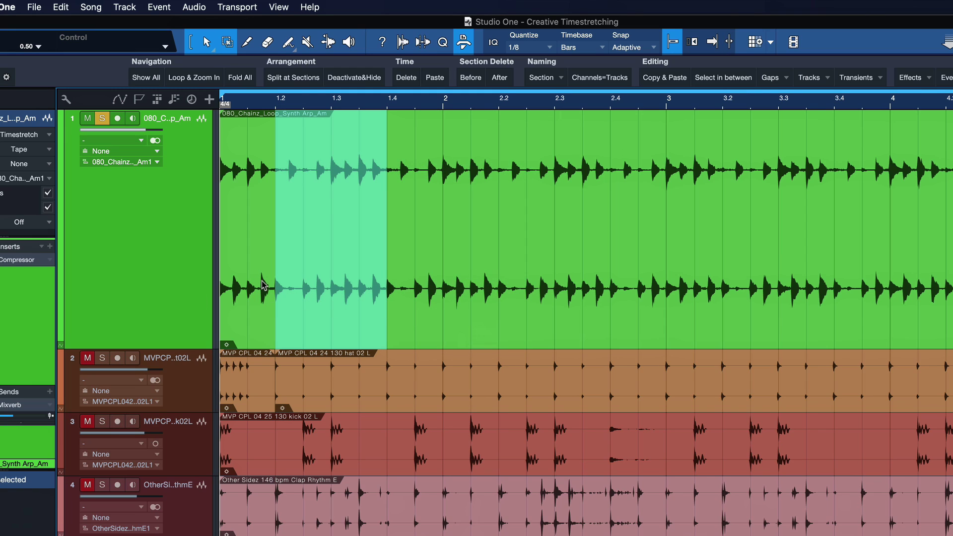
click(247, 220)
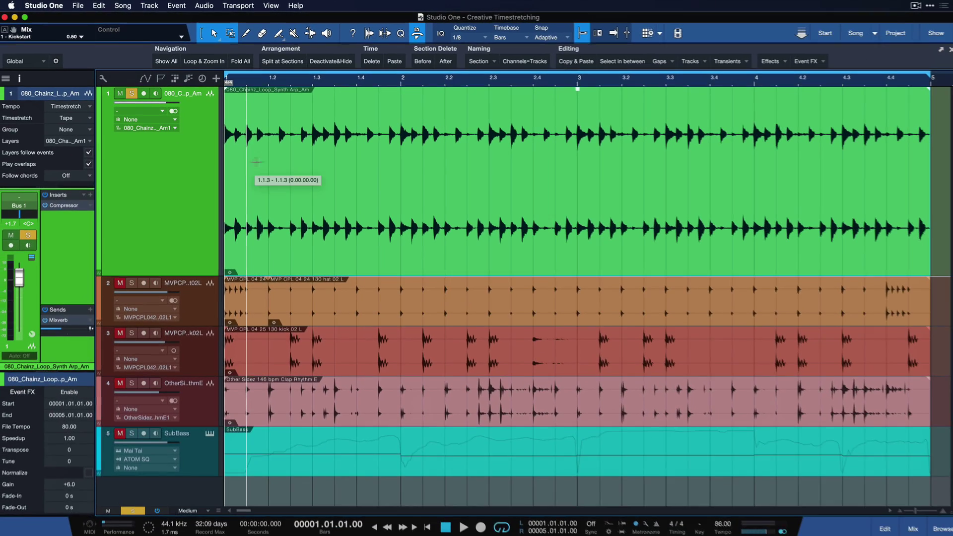
click(267, 202)
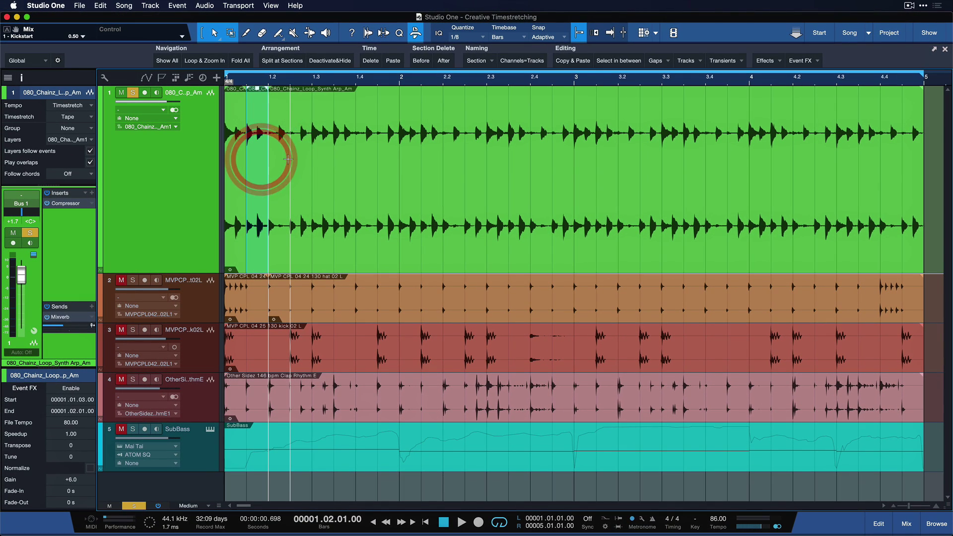
drag(288, 159, 495, 172)
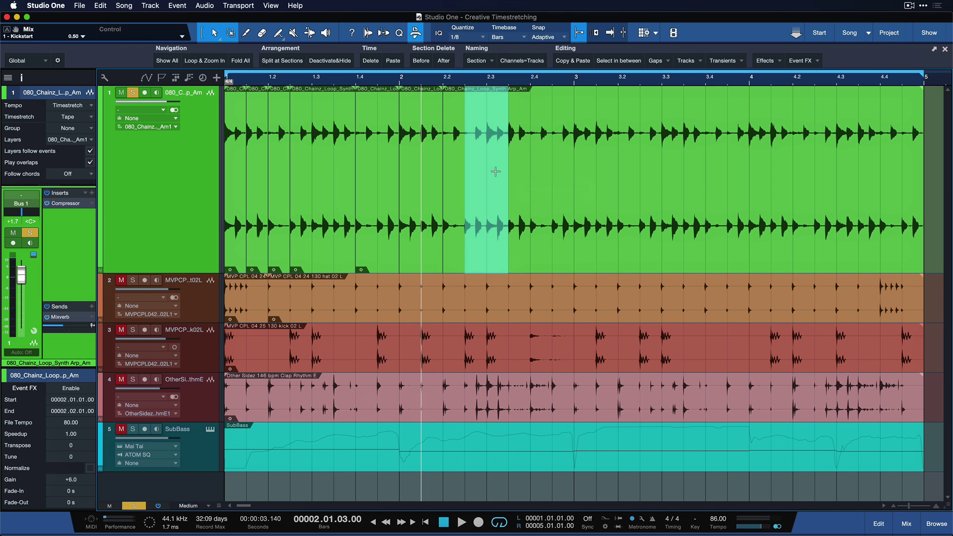
click(238, 209)
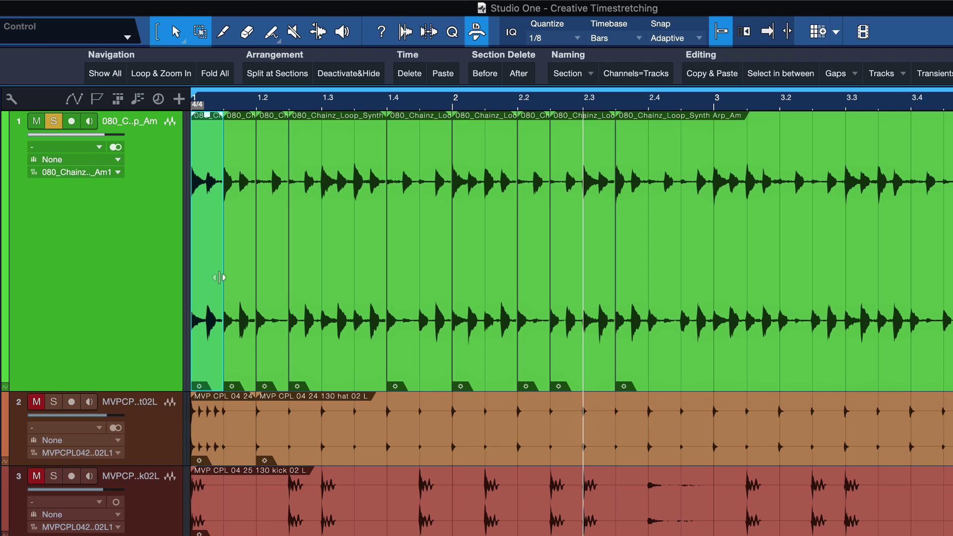
Step: Set the grid to 1/16, stretch the first section to double speed and lengthen the second
key(alt)
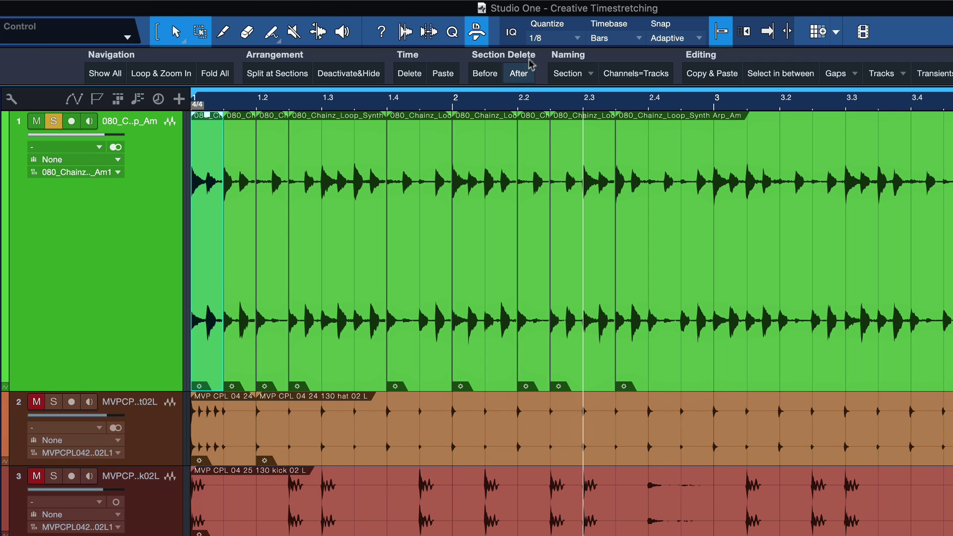
click(542, 40)
click(695, 61)
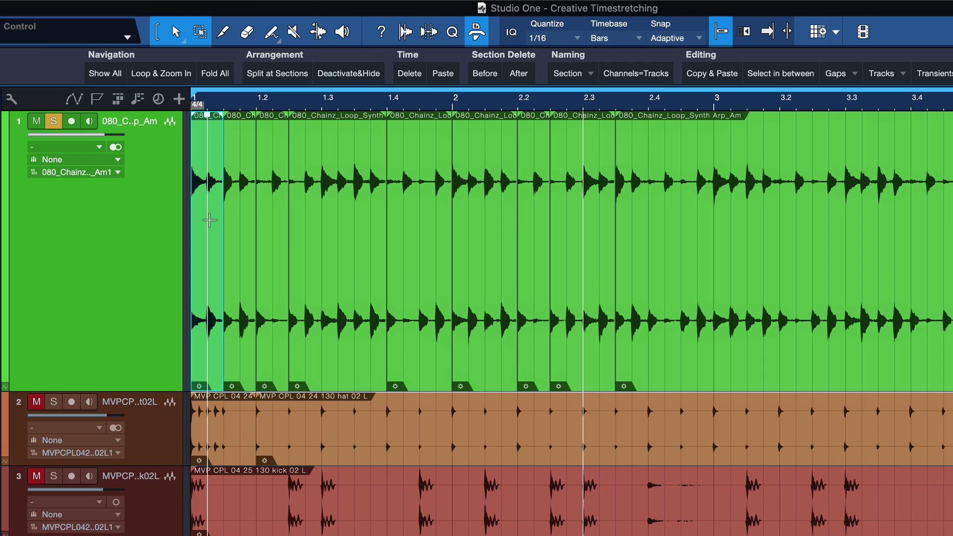
key(alt)
drag(223, 230, 207, 231)
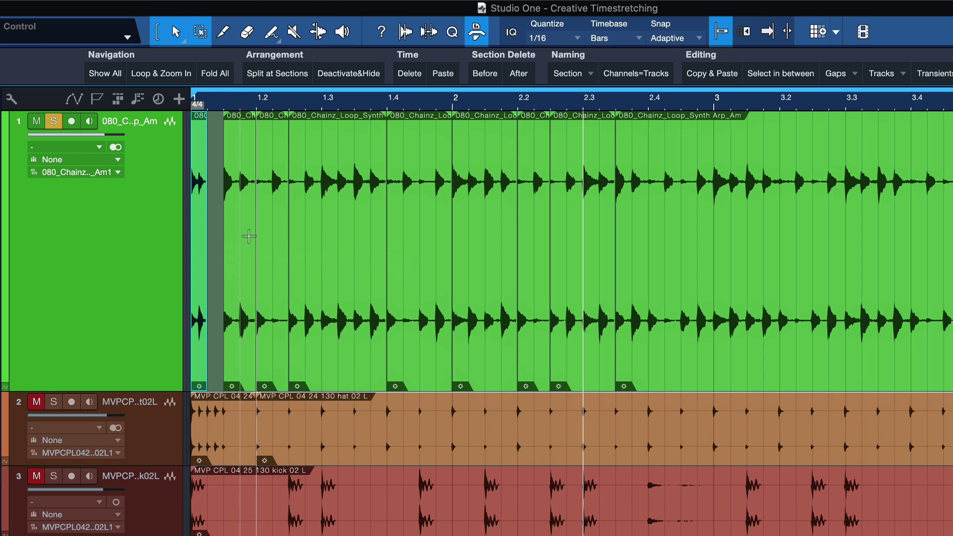
click(241, 268)
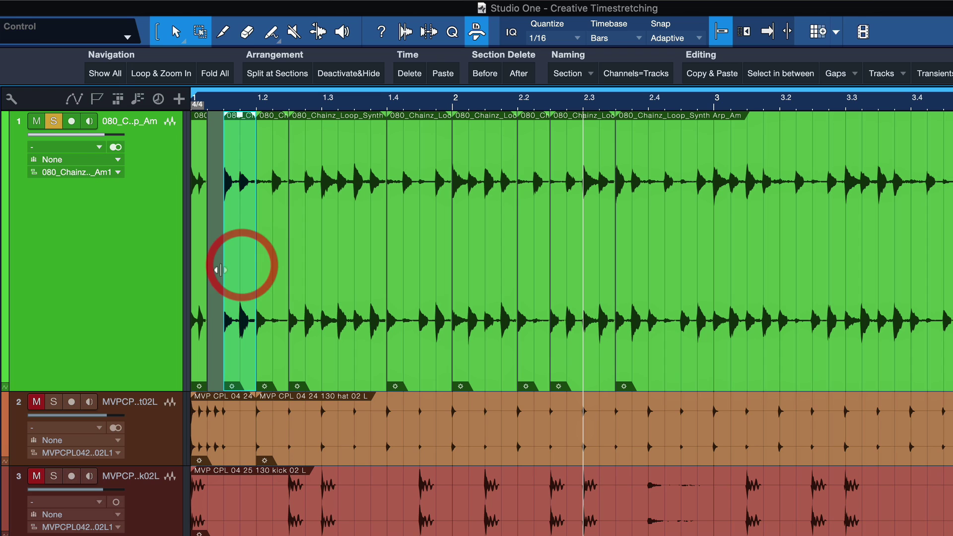
key(alt)
drag(255, 270, 271, 267)
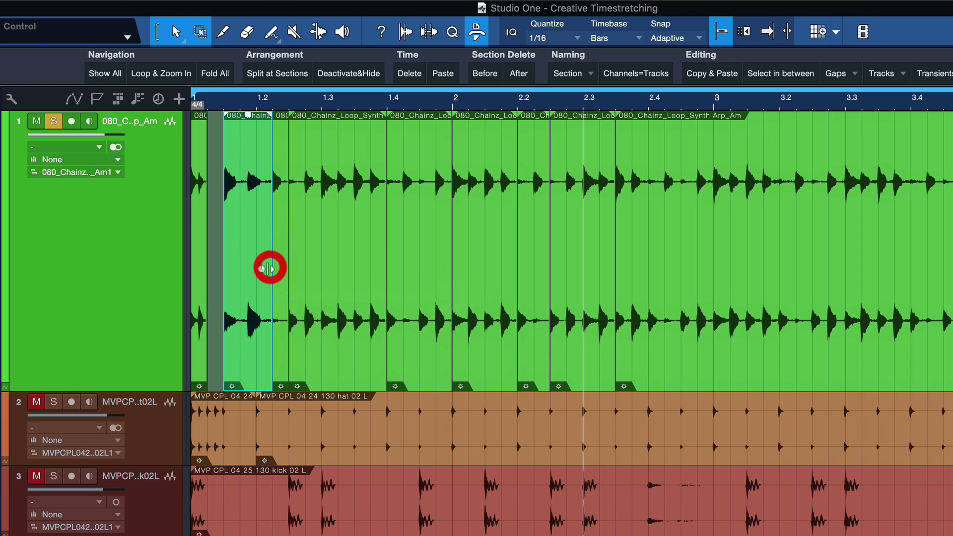
click(11, 98)
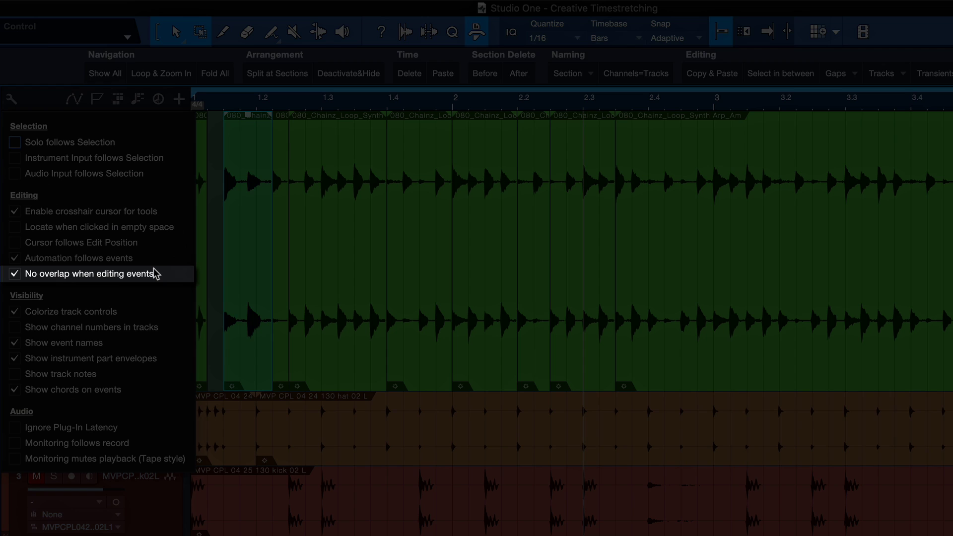
Step: Timestretch the short section and extend the neighbouring section left to fill the gap
click(297, 338)
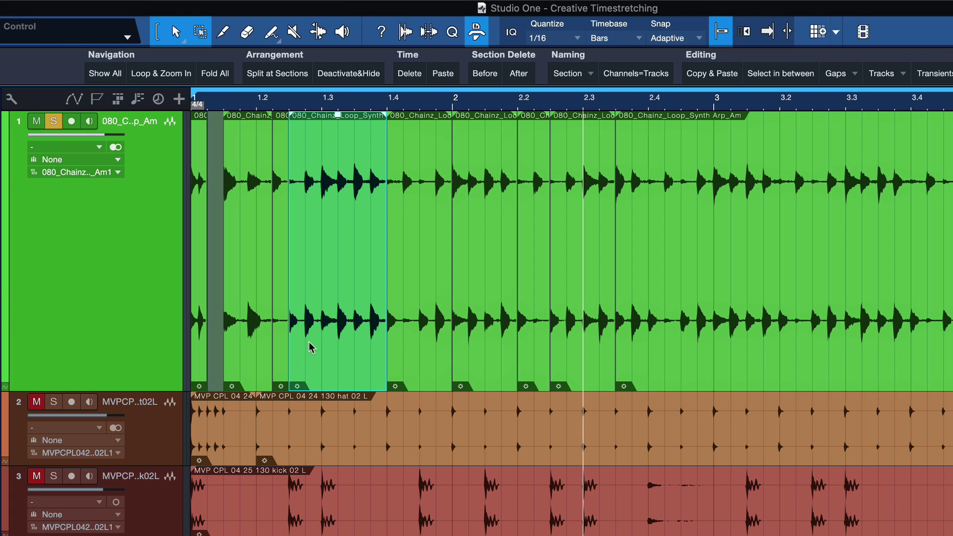
drag(287, 367, 319, 361)
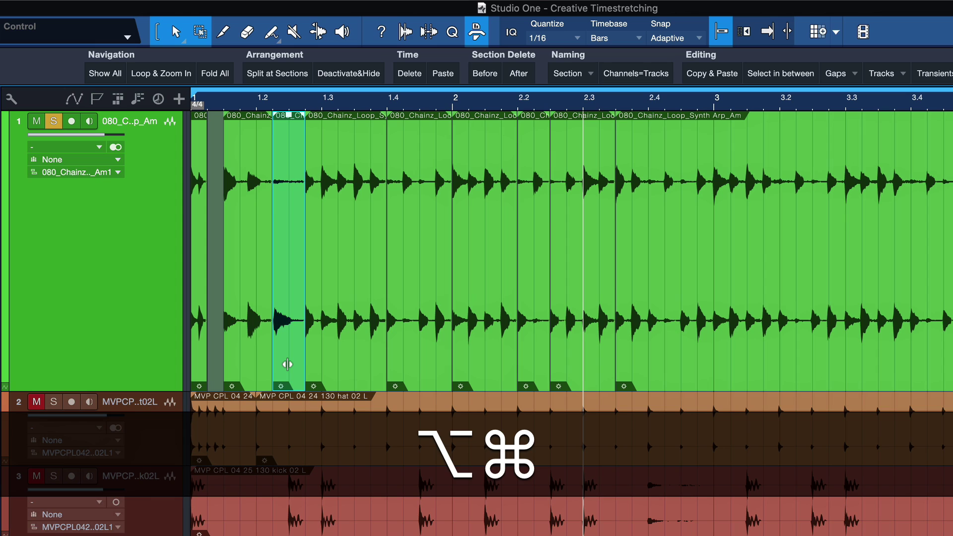
click(334, 353)
click(245, 366)
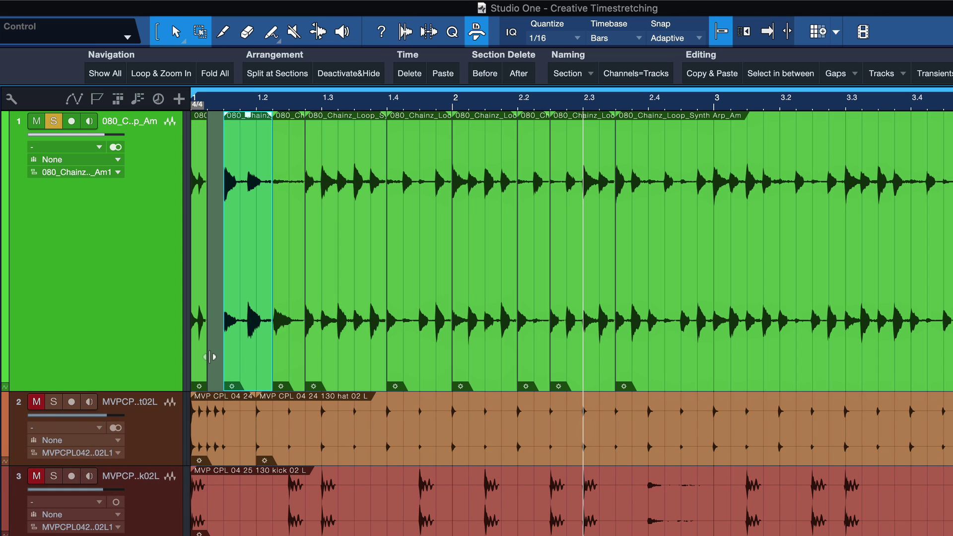
drag(224, 360, 208, 361)
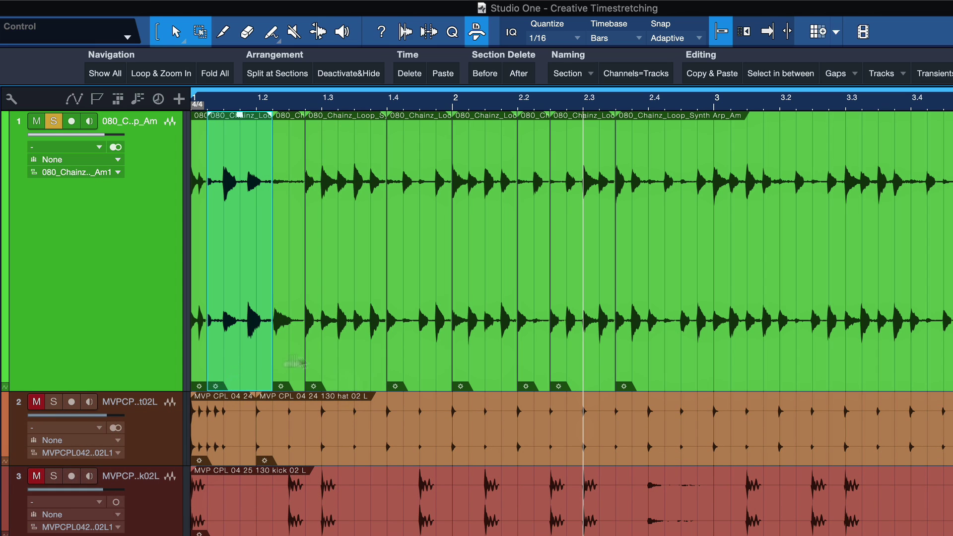
click(361, 359)
click(427, 356)
Step: Split 1.3.2–1.3.4 into its own piece and timestretch it to end at 1.3.3, double speed
click(339, 292)
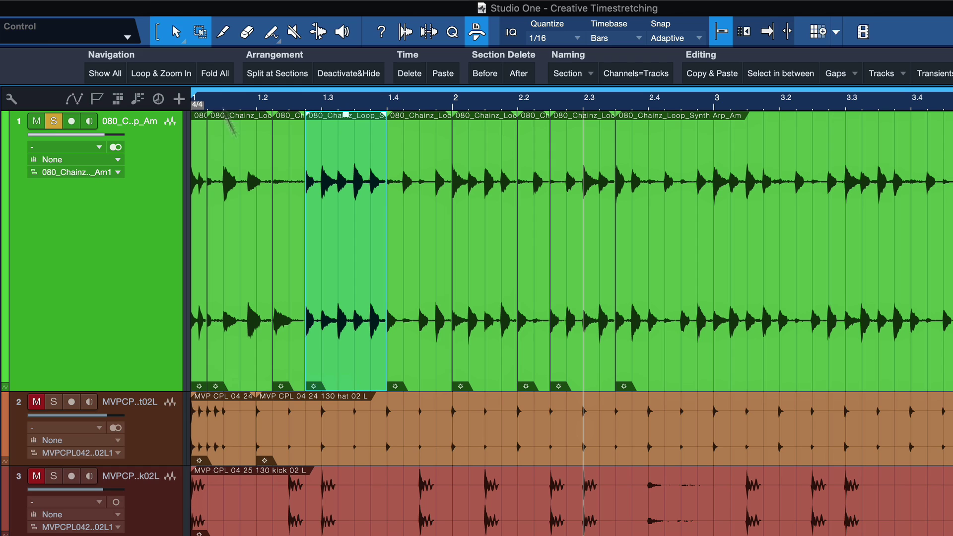
drag(338, 200, 370, 200)
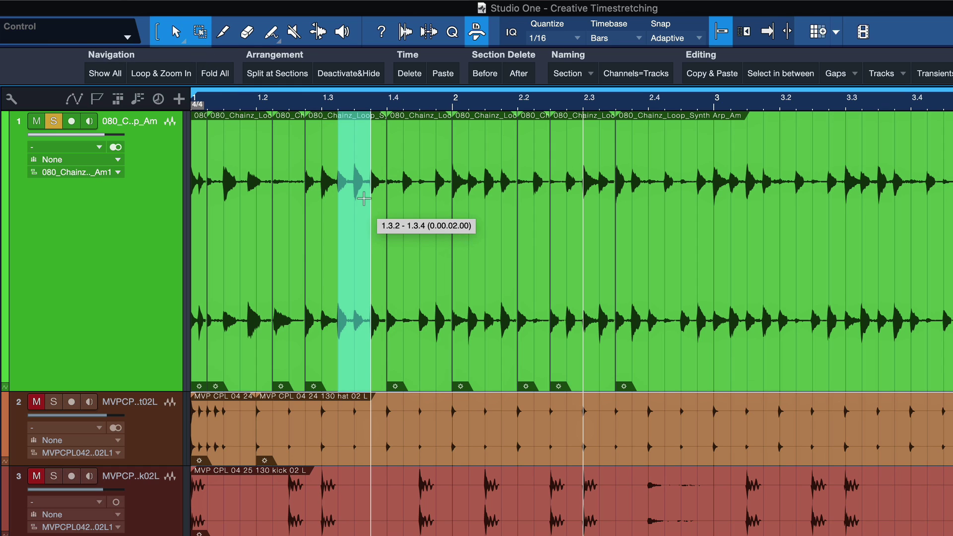
key(alt+x)
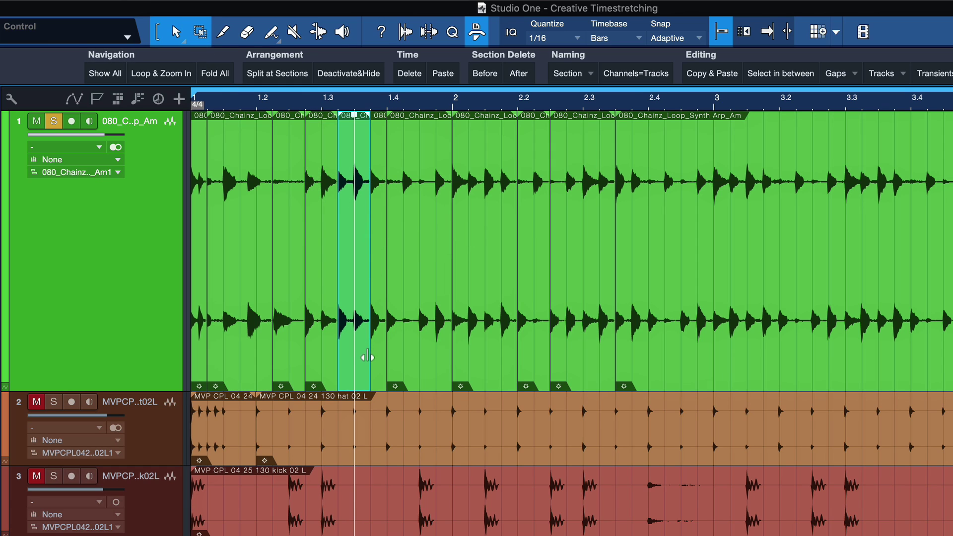
key(alt)
drag(367, 361, 355, 360)
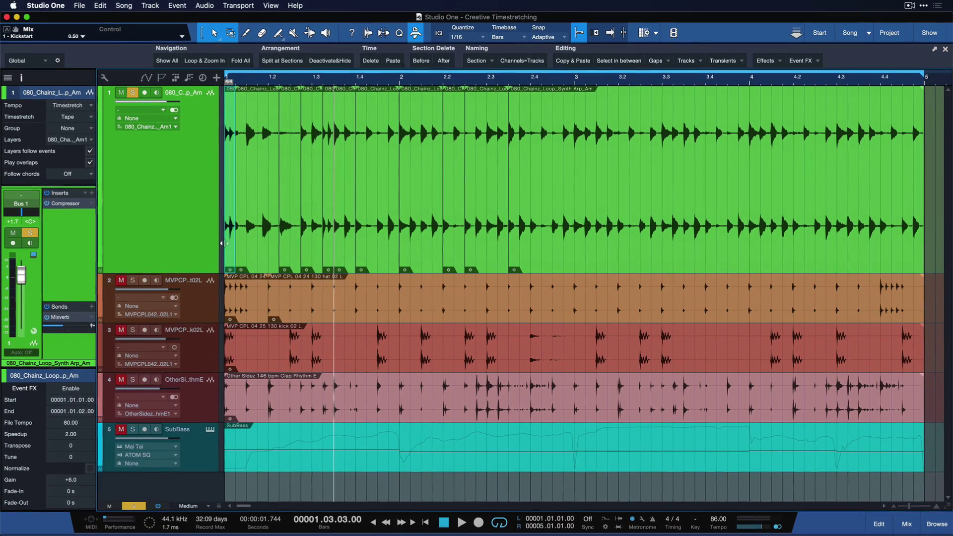
key(space)
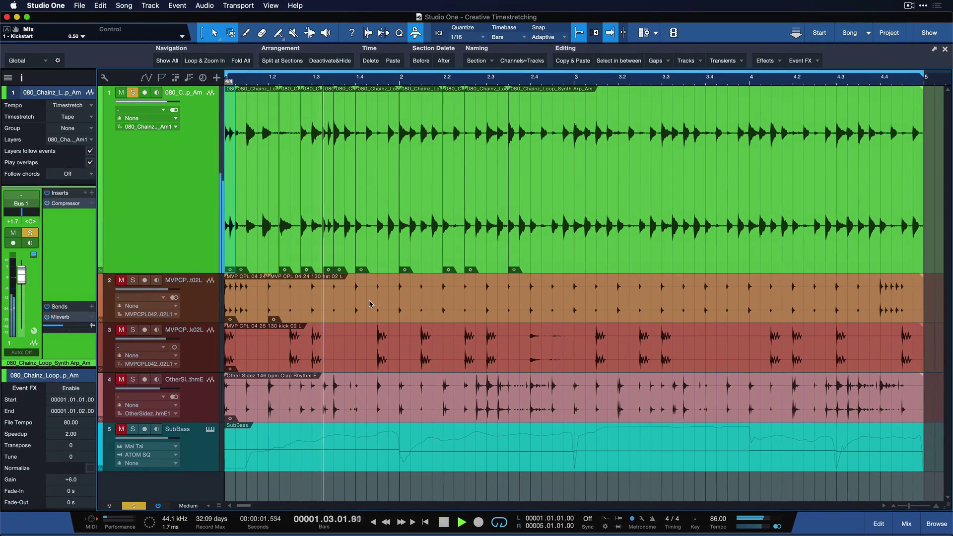
key(space)
key(space)
key(s)
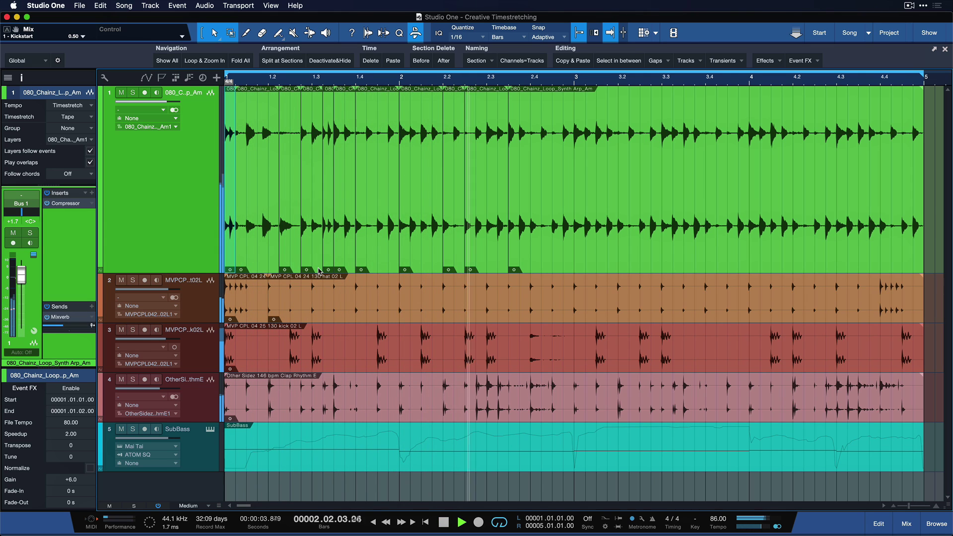
key(space)
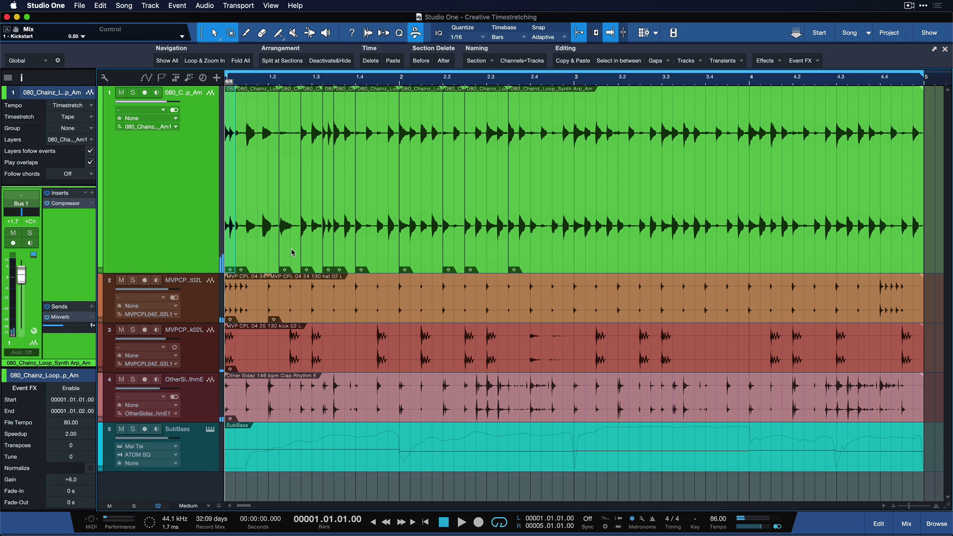
click(289, 246)
click(263, 246)
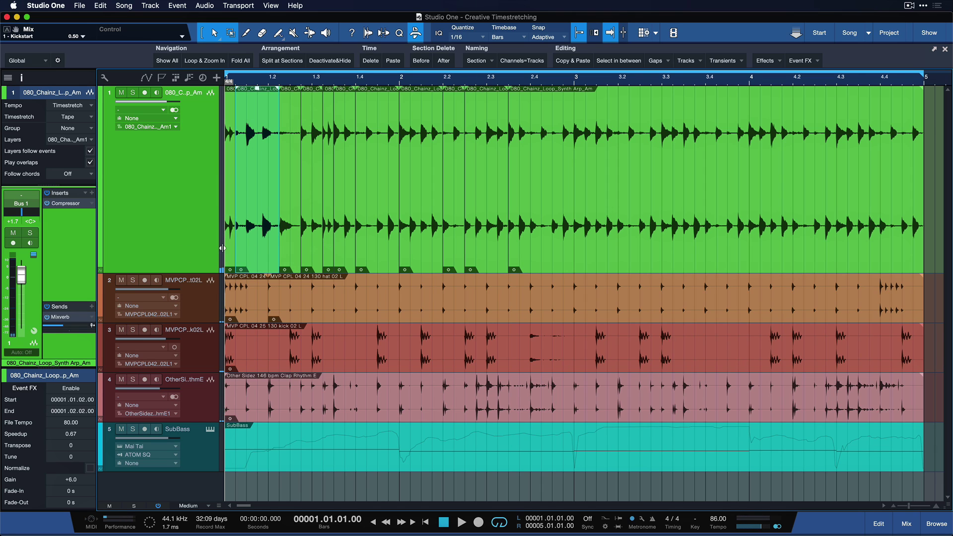
key(space)
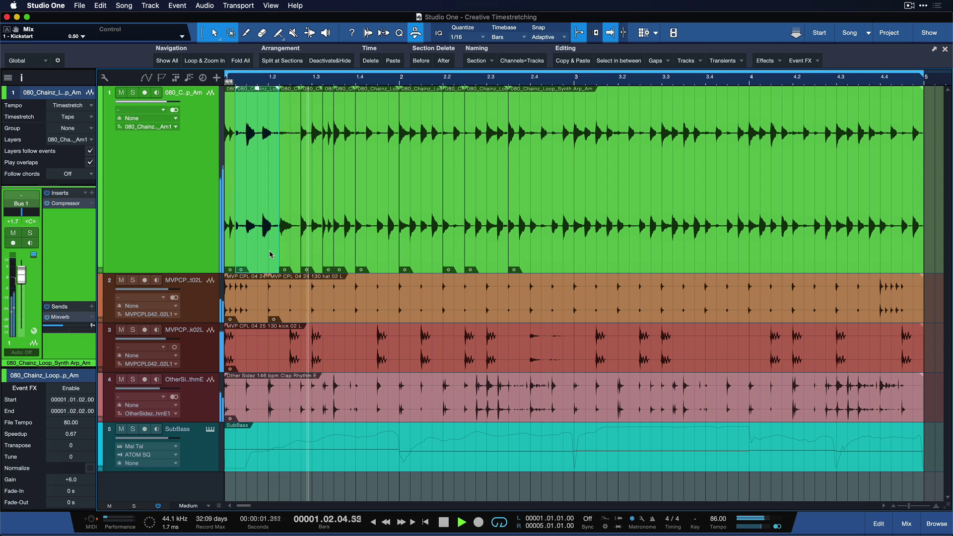
Step: Reverse the half-speed slice and play it back
key(space)
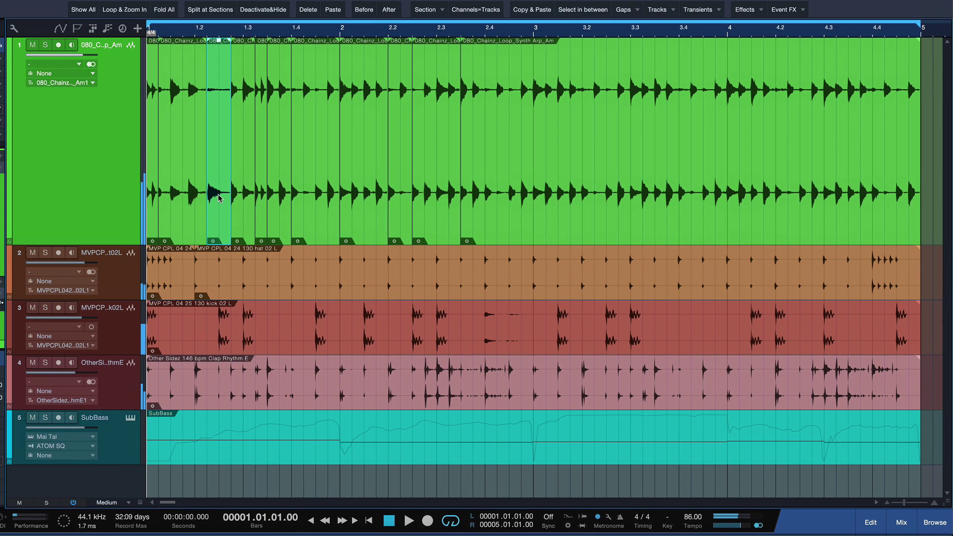
right_click(285, 227)
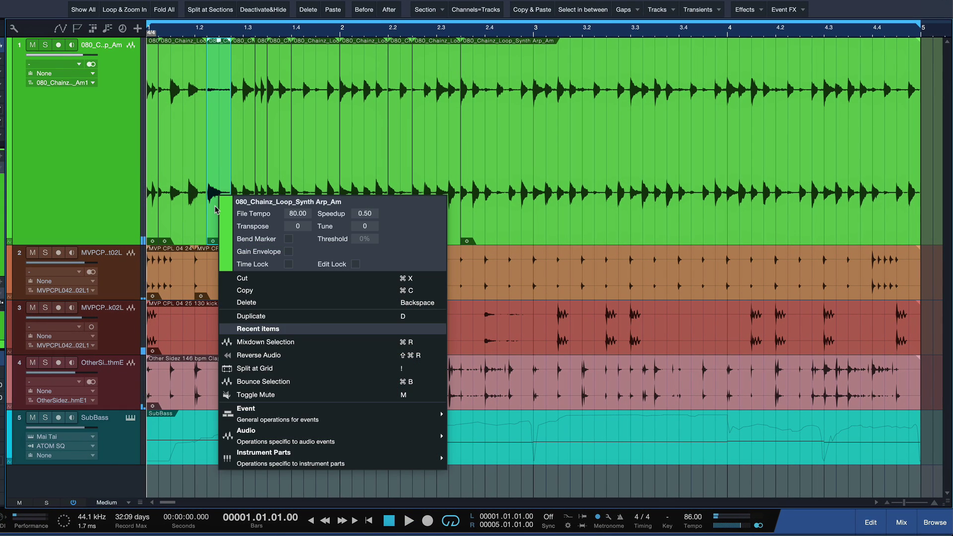
click(256, 358)
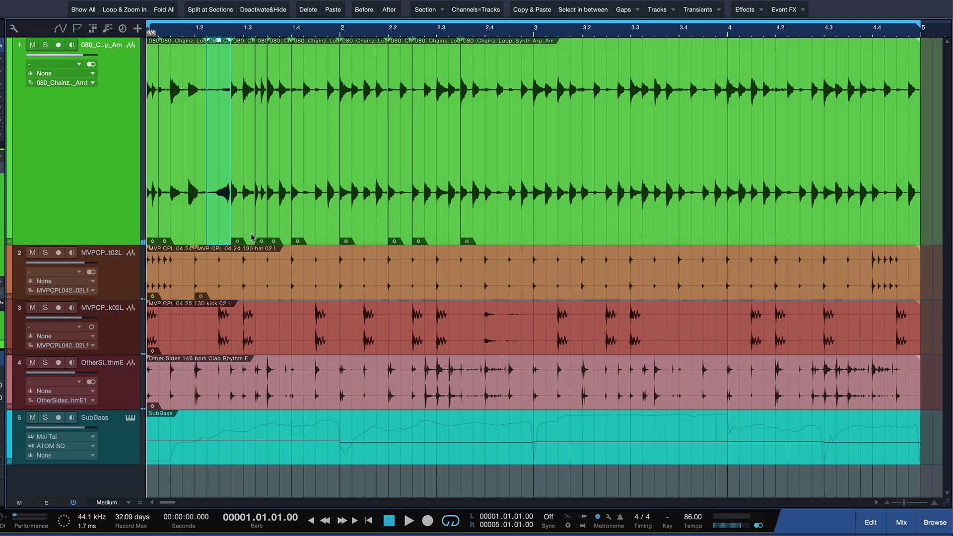
key(space)
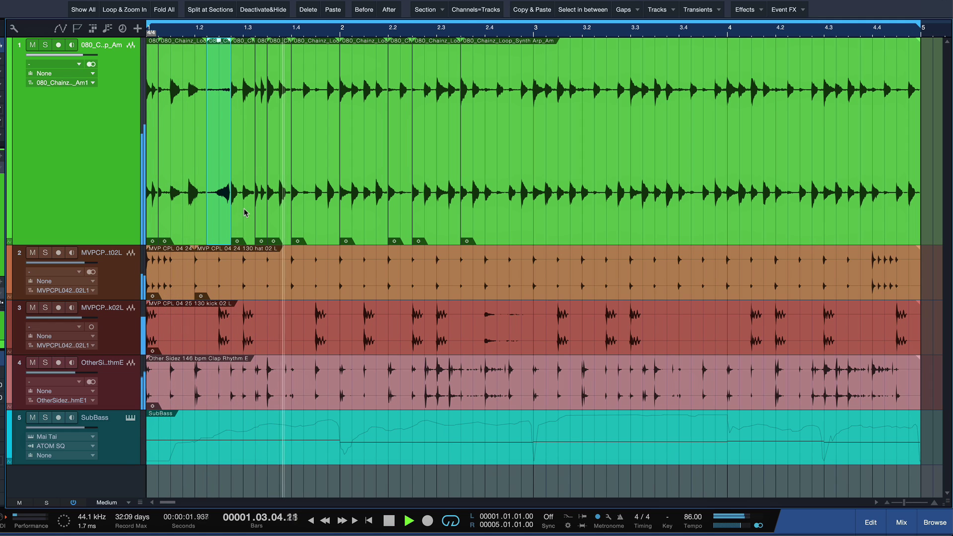
Step: Reverse the first slice of the loop and audition both reversed slices
click(245, 213)
key(space)
click(192, 206)
right_click(193, 201)
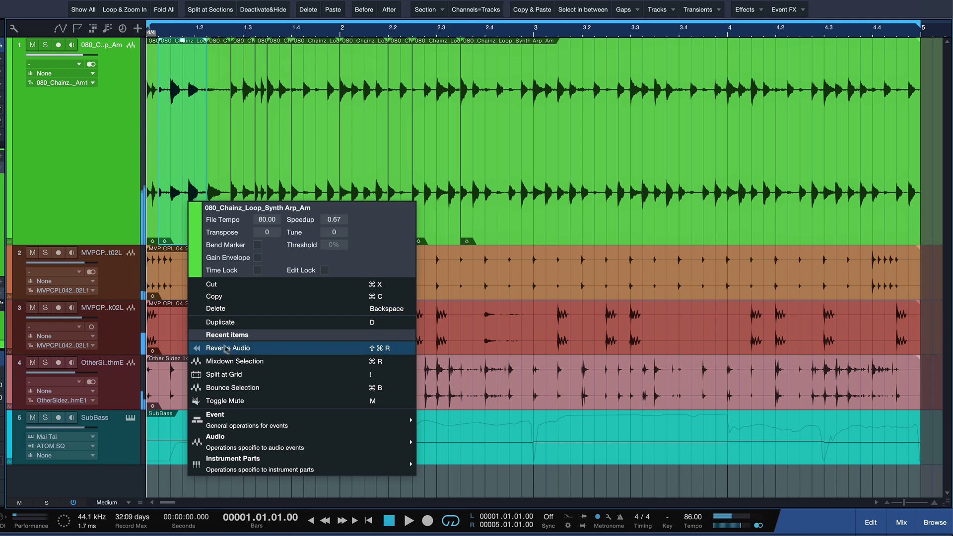
click(243, 348)
key(space)
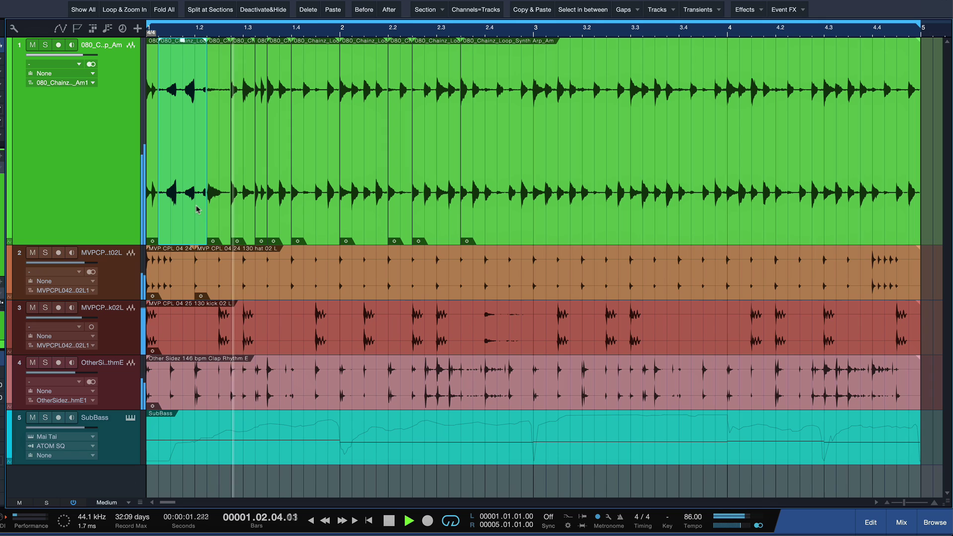
key(space)
Step: Reverse the short slice just before bar 1.2 and play the edited loop from the start
click(183, 176)
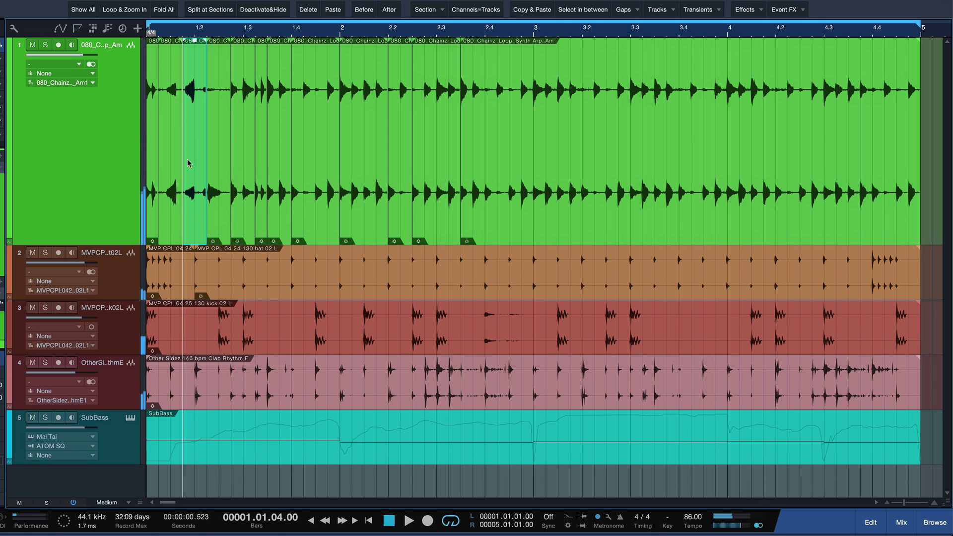
right_click(194, 169)
click(235, 315)
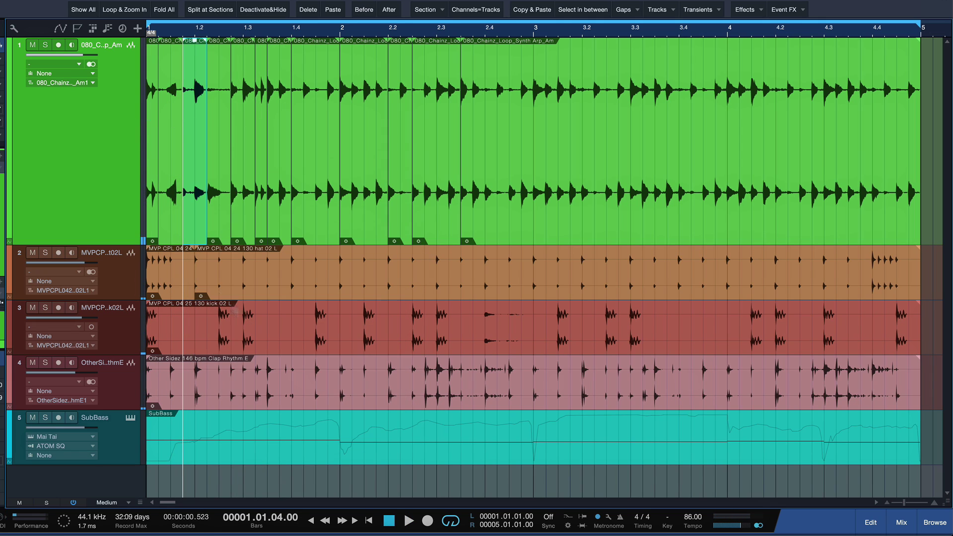
click(156, 204)
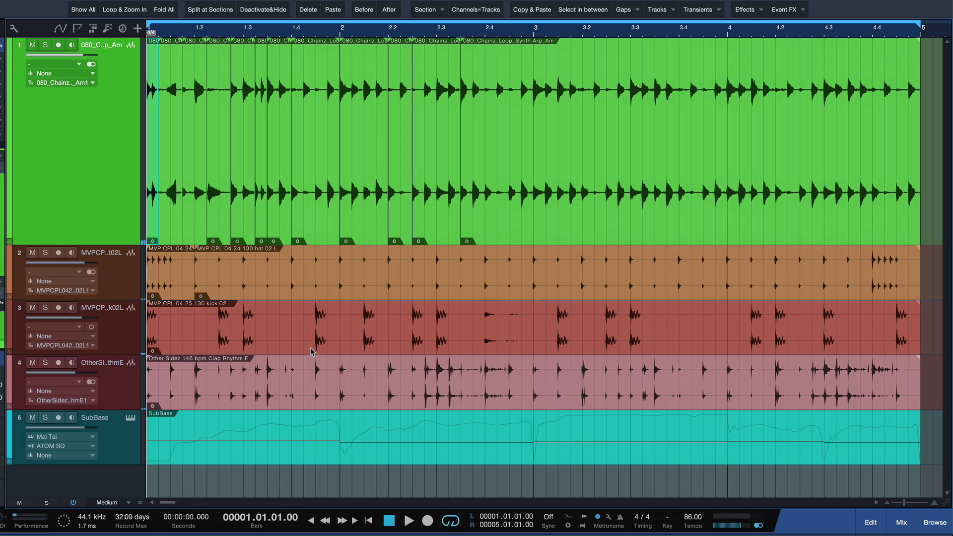
key(space)
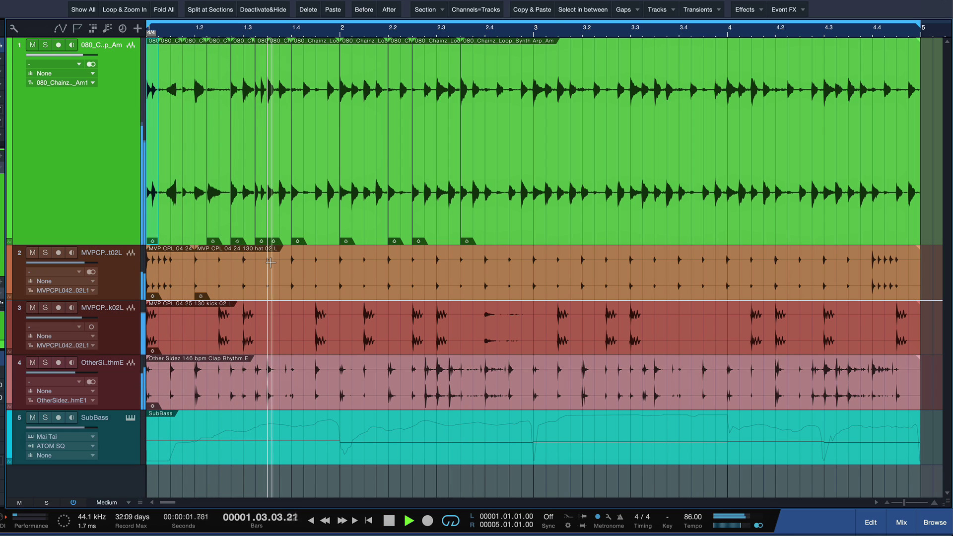
key(space)
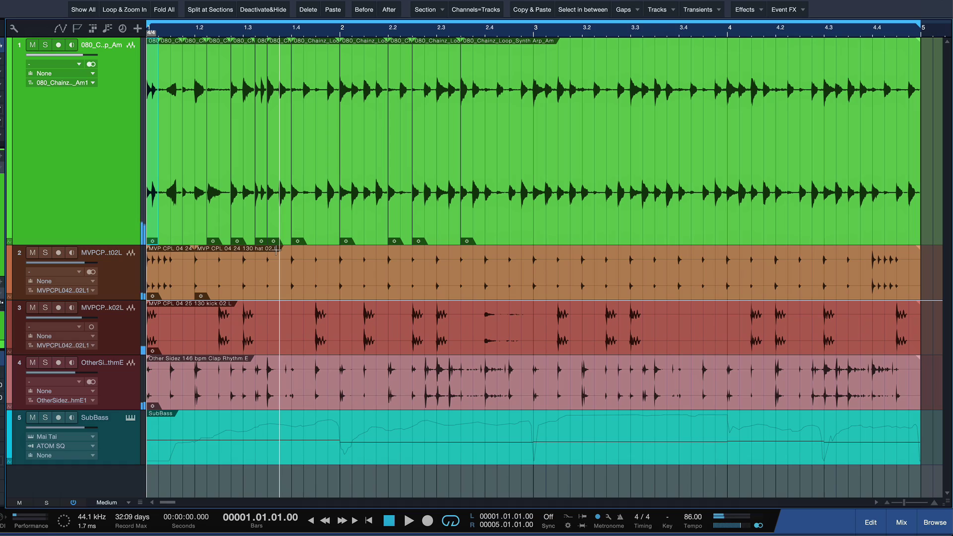
Step: Select the last synth loop event and detect bend markers at a 66% threshold
click(559, 229)
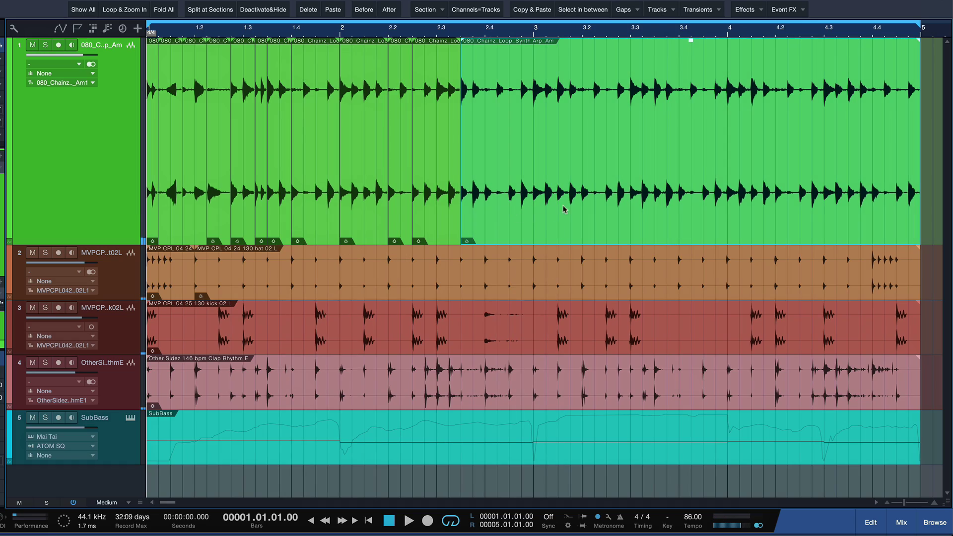
right_click(461, 207)
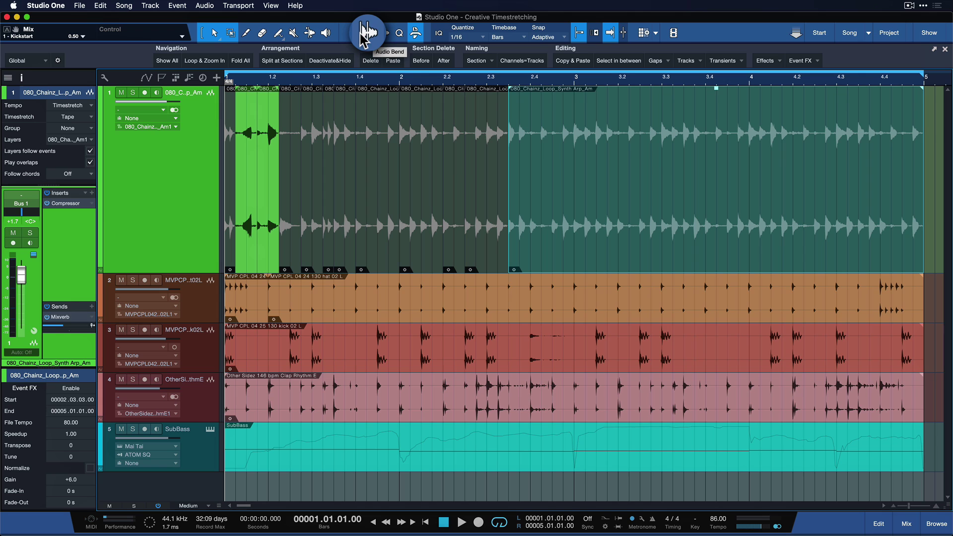
click(365, 33)
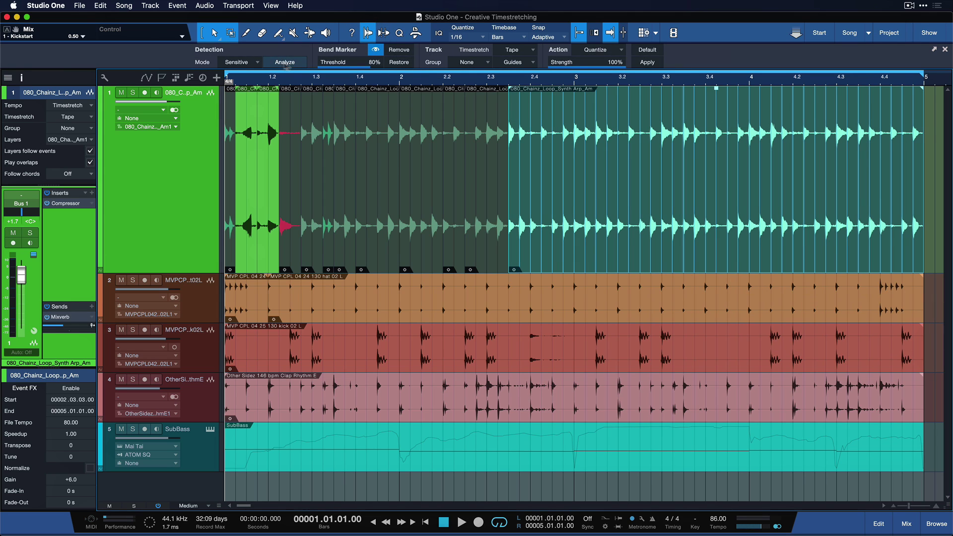
drag(342, 66, 323, 62)
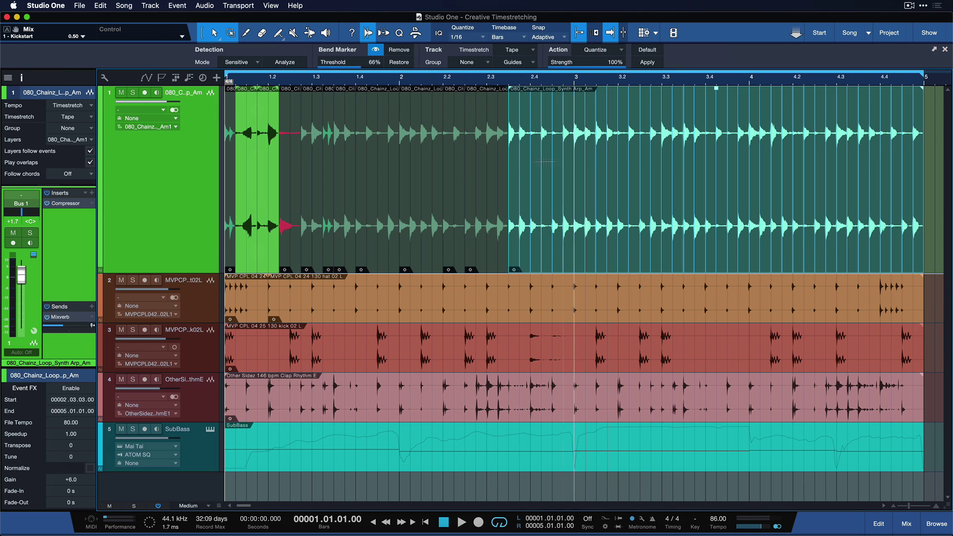
Step: Drag a bend marker near bar 3 to stretch the audio and add another near bar 3.4
click(309, 32)
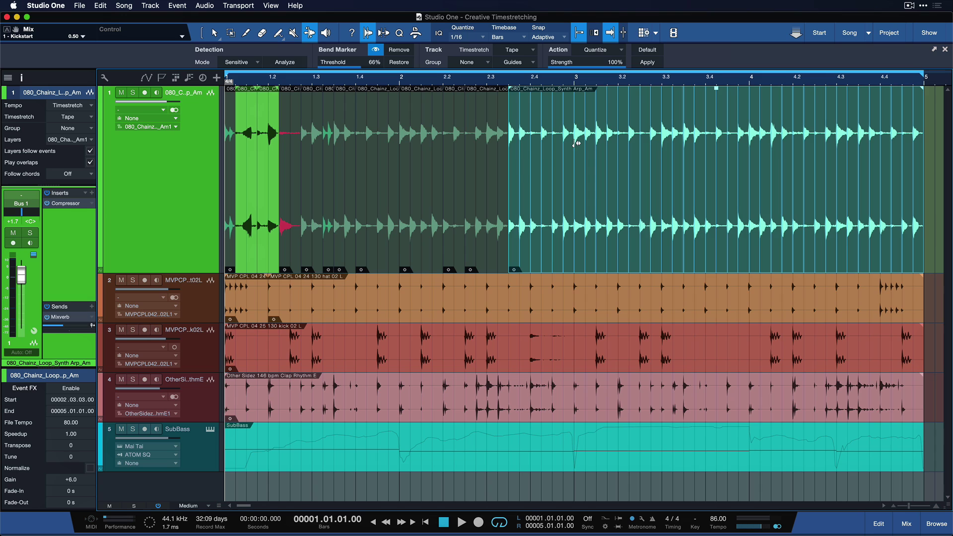
mouse_move(575, 140)
mouse_down()
mouse_move(595, 159)
mouse_move(742, 174)
mouse_up()
click(550, 174)
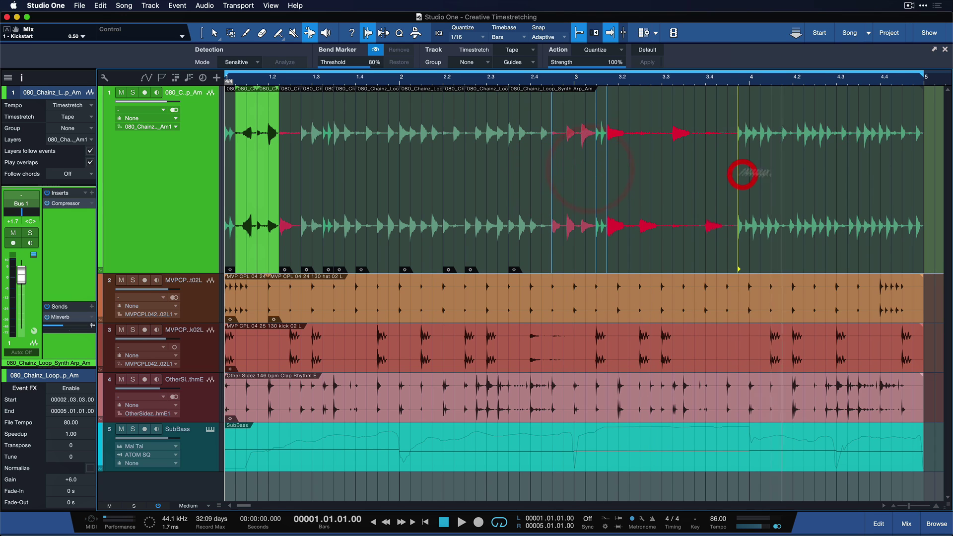